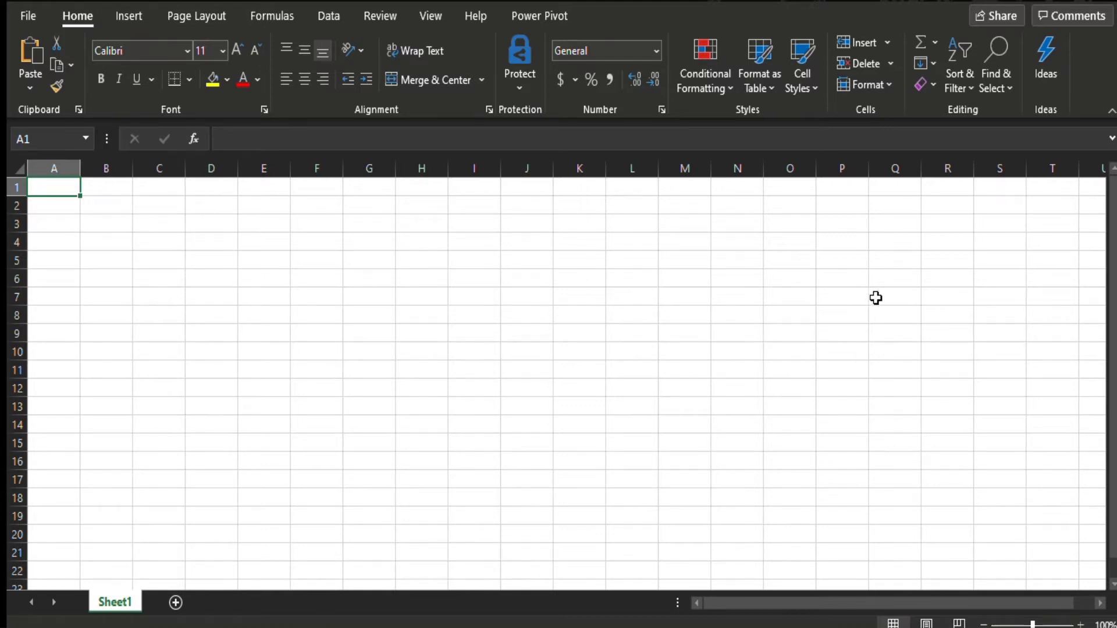
Step: Move the active cell along row 1 out to column AZ and return to A1 to view the sheet's columns
{"action": "key", "text": "Right"}
{"action": "key", "text": "Right"}
{"action": "key", "text": "Right"}
{"action": "key", "text": "Right"}
{"action": "key", "text": "Right"}
{"action": "key", "text": "Right"}
{"action": "key", "text": "Right"}
{"action": "key", "text": "Right"}
{"action": "key", "text": "Right"}
{"action": "key", "text": "Right"}
{"action": "key", "text": "Right"}
{"action": "key", "text": "Right"}
{"action": "key", "text": "Right"}
{"action": "key", "text": "Right"}
{"action": "key", "text": "Right"}
{"action": "key", "text": "Right"}
{"action": "key", "text": "Right"}
{"action": "key", "text": "Right"}
{"action": "key", "text": "Right"}
{"action": "key", "text": "Right"}
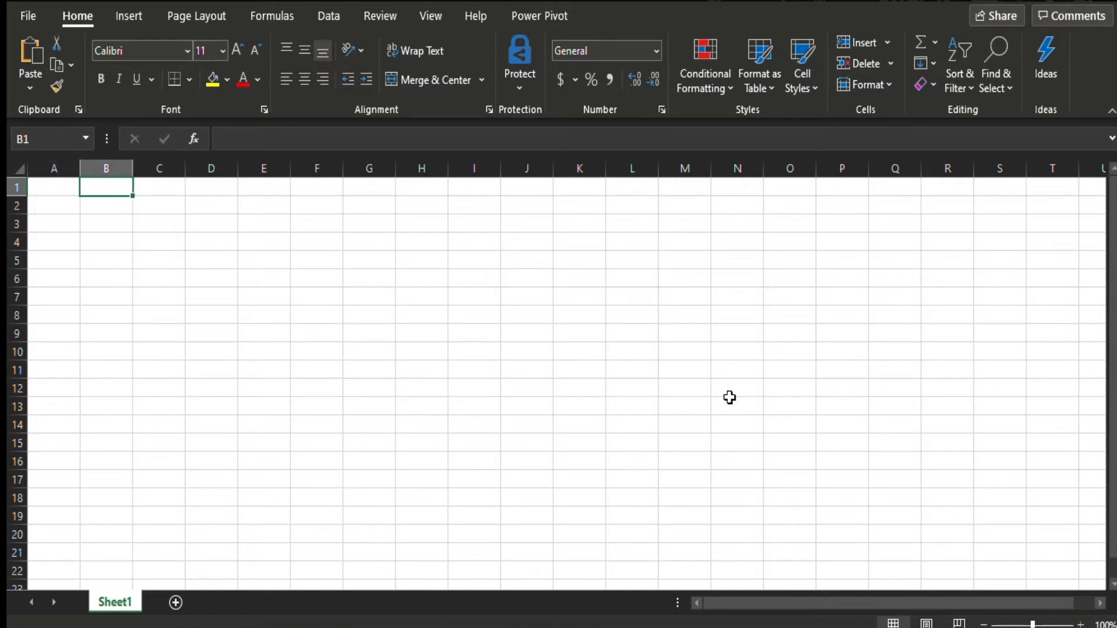
{"action": "key", "text": "Right"}
{"action": "key", "text": "Right"}
{"action": "key", "text": "Right"}
{"action": "key", "text": "Right"}
{"action": "key", "text": "Right"}
{"action": "key", "text": "Right"}
{"action": "key", "text": "Right"}
{"action": "key", "text": "Right"}
{"action": "key", "text": "Right"}
{"action": "key", "text": "Right"}
{"action": "key", "text": "Right"}
{"action": "key", "text": "Right"}
{"action": "key", "text": "Right"}
{"action": "key", "text": "Right"}
{"action": "key", "text": "Right"}
{"action": "key", "text": "Right"}
{"action": "key", "text": "Right"}
{"action": "key", "text": "Right"}
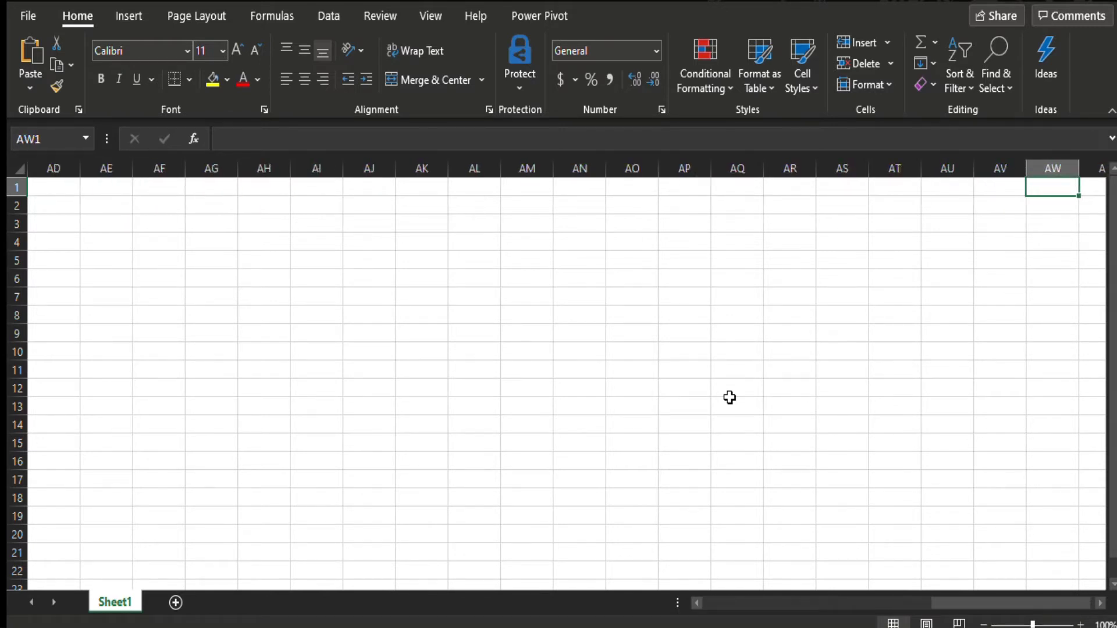
{"action": "key", "text": "Left"}
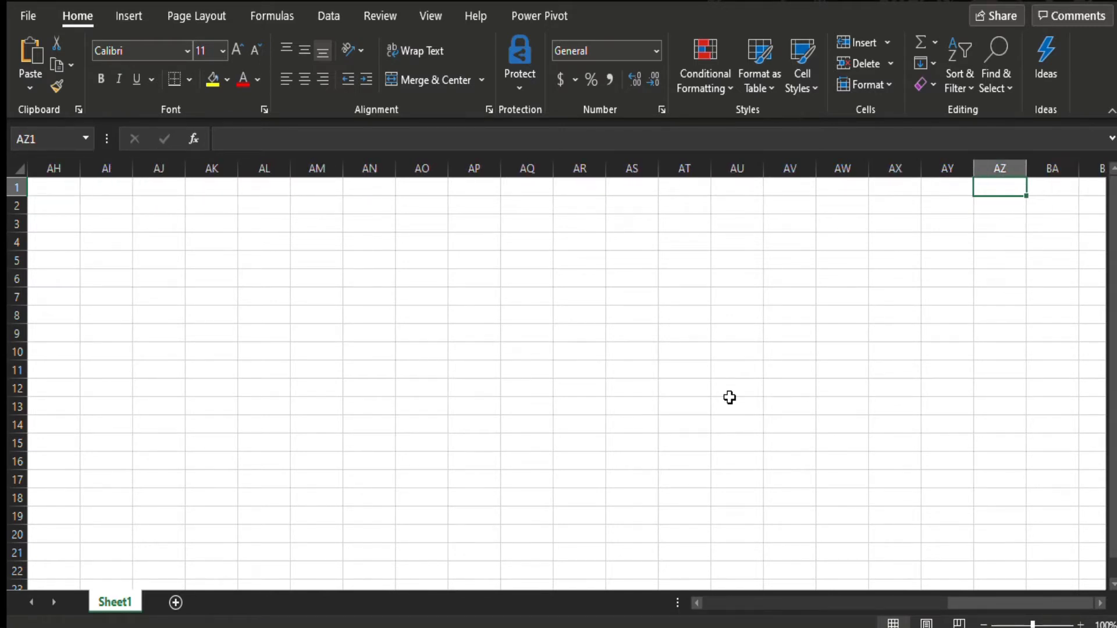
{"action": "key", "text": "Left"}
{"action": "key", "text": "Left"}
{"action": "key", "text": "Left"}
{"action": "key", "text": "Left"}
{"action": "key", "text": "Left"}
{"action": "key", "text": "Left"}
{"action": "key", "text": "Left"}
{"action": "key", "text": "Left"}
{"action": "key", "text": "Left"}
{"action": "key", "text": "Left"}
{"action": "key", "text": "Left"}
{"action": "key", "text": "Left"}
{"action": "key", "text": "Left"}
{"action": "key", "text": "Left"}
{"action": "key", "text": "Left"}
{"action": "key", "text": "Left"}
{"action": "key", "text": "Left"}
{"action": "key", "text": "Left"}
{"action": "key", "text": "Left"}
{"action": "key", "text": "Left"}
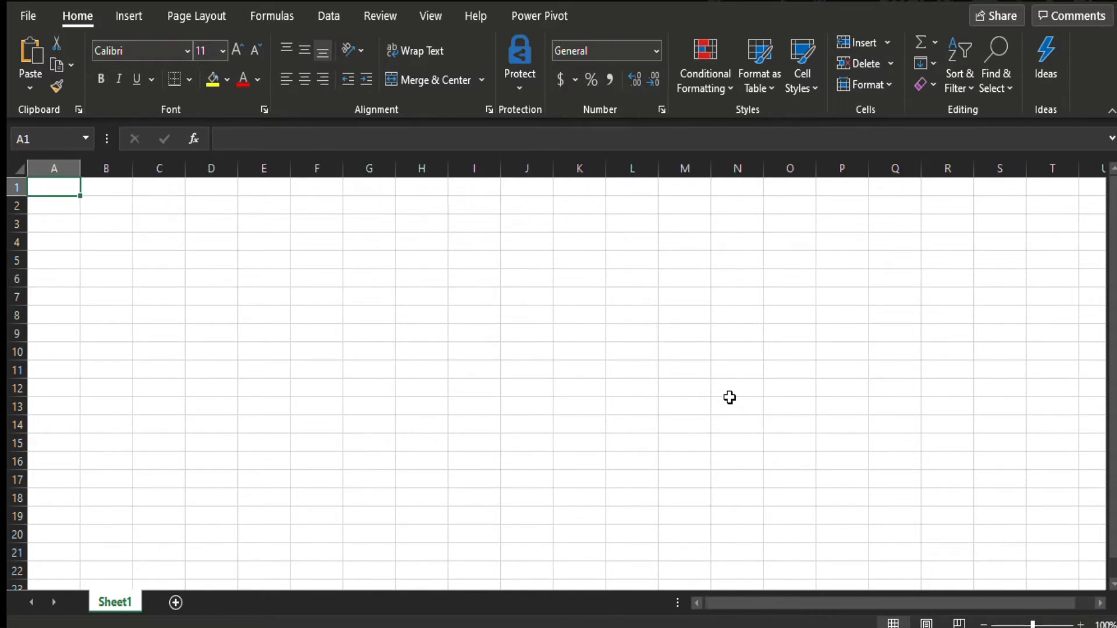
Step: Move the active cell down column A past row 40 and return to A1 to view the sheet's rows
{"action": "key", "text": "Down"}
{"action": "key", "text": "Down"}
{"action": "key", "text": "Down"}
{"action": "key", "text": "Down"}
{"action": "key", "text": "Down"}
{"action": "key", "text": "Down"}
{"action": "key", "text": "Down"}
{"action": "key", "text": "Down"}
{"action": "key", "text": "Down"}
{"action": "key", "text": "Down"}
{"action": "key", "text": "Down"}
{"action": "key", "text": "Down"}
{"action": "key", "text": "Down"}
{"action": "key", "text": "Down"}
{"action": "key", "text": "Down"}
{"action": "key", "text": "Down"}
{"action": "key", "text": "Down"}
{"action": "key", "text": "Down"}
{"action": "key", "text": "Down"}
{"action": "key", "text": "Down"}
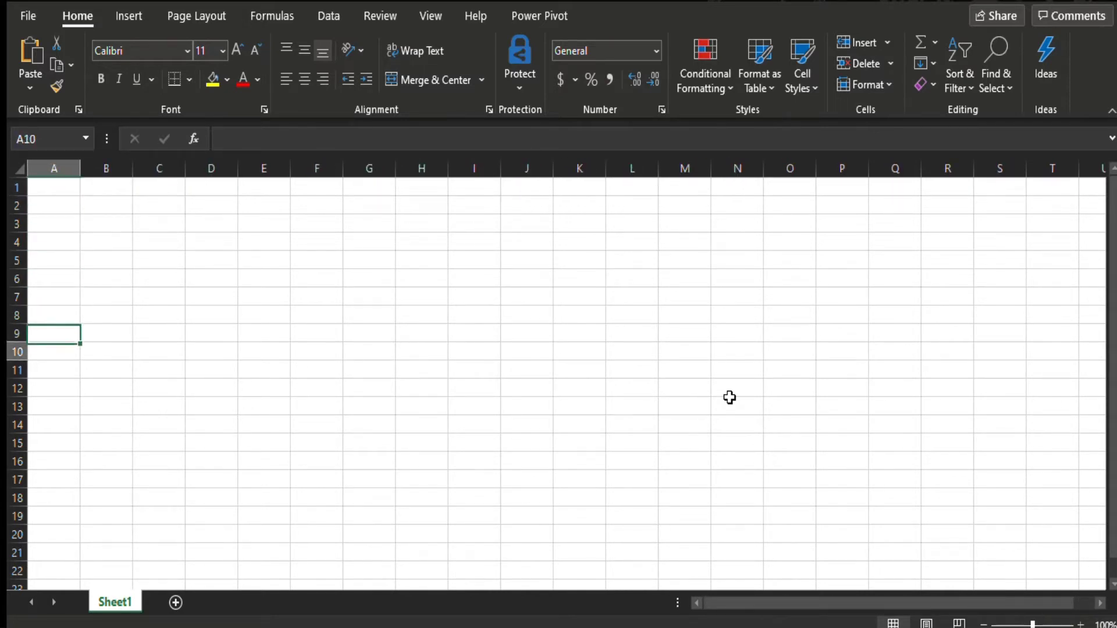
{"action": "key", "text": "Down"}
{"action": "key", "text": "Down"}
{"action": "key", "text": "Down"}
{"action": "key", "text": "Down"}
{"action": "key", "text": "Down"}
{"action": "key", "text": "Down"}
{"action": "key", "text": "Down"}
{"action": "key", "text": "Up"}
{"action": "key", "text": "Up"}
{"action": "key", "text": "Up"}
{"action": "key", "text": "Up"}
{"action": "key", "text": "Up"}
{"action": "key", "text": "Up"}
{"action": "key", "text": "Up"}
{"action": "key", "text": "Up"}
{"action": "key", "text": "Up"}
{"action": "key", "text": "Up"}
{"action": "key", "text": "Up"}
{"action": "key", "text": "Up"}
{"action": "key", "text": "Up"}
{"action": "key", "text": "Up"}
{"action": "key", "text": "Up"}
{"action": "key", "text": "Up"}
{"action": "key", "text": "Up"}
{"action": "key", "text": "Up"}
{"action": "key", "text": "Up"}
{"action": "key", "text": "Up"}
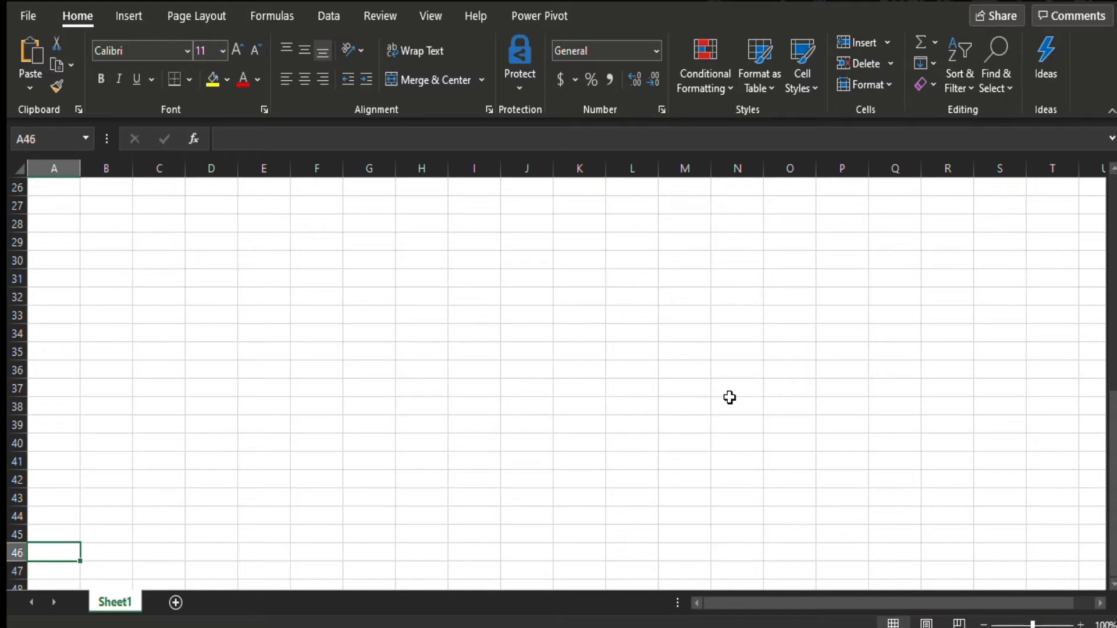
{"action": "key", "text": "Up"}
{"action": "key", "text": "Up"}
{"action": "key", "text": "Up"}
{"action": "key", "text": "Up"}
{"action": "key", "text": "Up"}
{"action": "key", "text": "Up"}
{"action": "key", "text": "Up"}
{"action": "key", "text": "Up"}
{"action": "key", "text": "Up"}
{"action": "key", "text": "Up"}
{"action": "key", "text": "Up"}
{"action": "key", "text": "Up"}
{"action": "key", "text": "Up"}
{"action": "key", "text": "Up"}
{"action": "key", "text": "Up"}
{"action": "key", "text": "Up"}
{"action": "key", "text": "Up"}
{"action": "key", "text": "Up"}
{"action": "key", "text": "Up"}
{"action": "key", "text": "Up"}
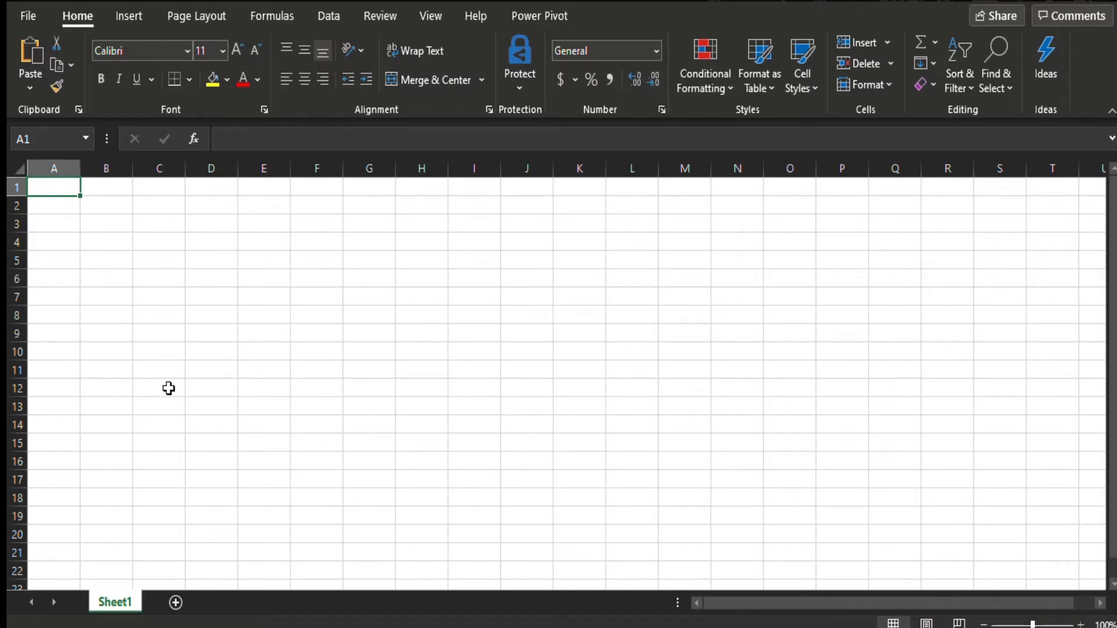
Step: Add two new blank worksheets, Sheet2 and Sheet3, to the workbook
{"action": "left_click", "coordinate": [175, 601]}
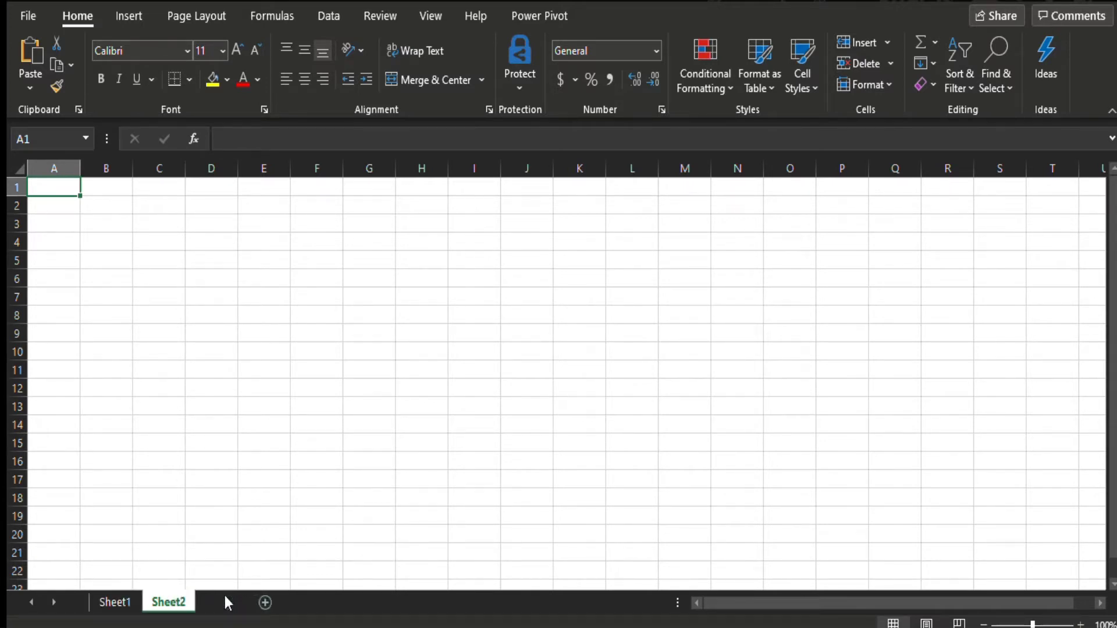
{"action": "key", "text": "shift+F11"}
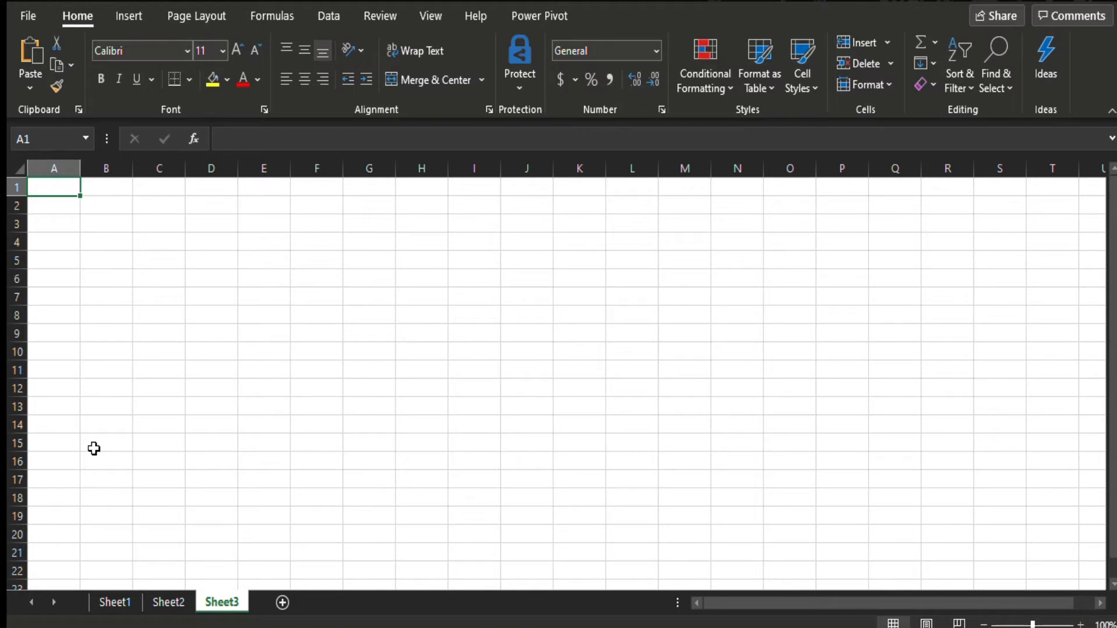
Step: Rename the Sheet1 worksheet as Profit Loss Statement
{"action": "left_click", "coordinate": [114, 602]}
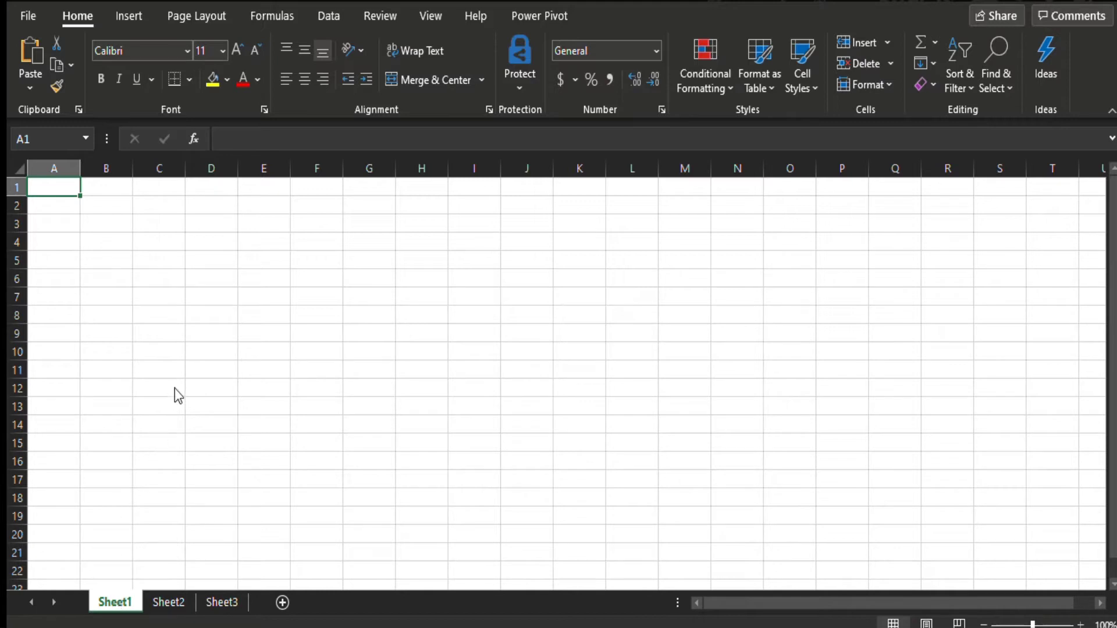
{"action": "key", "text": "alt+h"}
{"action": "key", "text": "o"}
{"action": "key", "text": "r"}
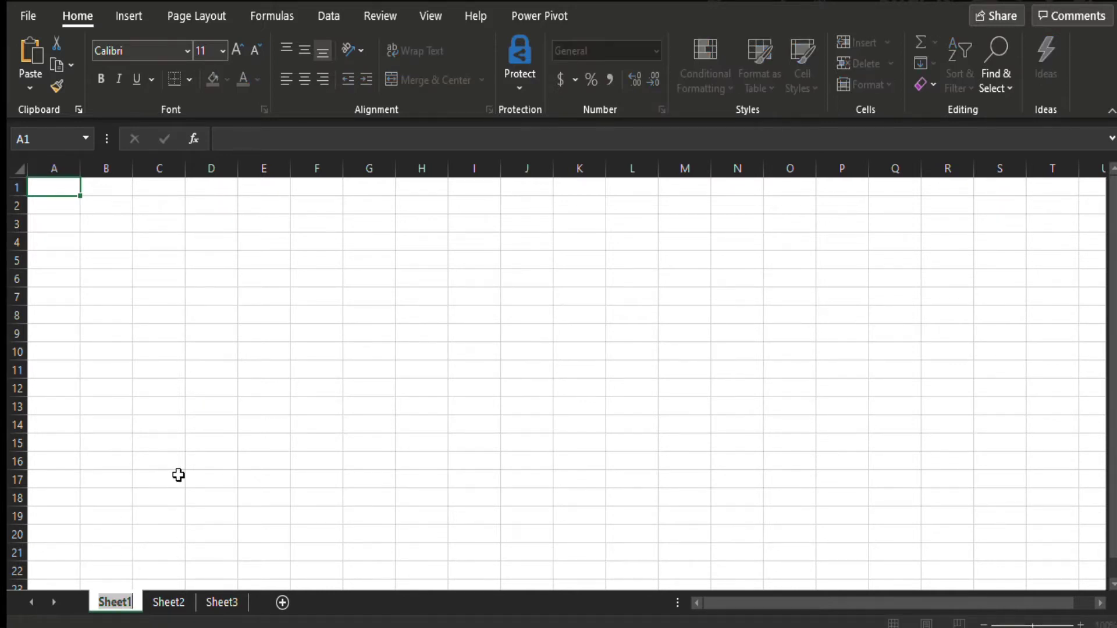
{"action": "type", "text": "P"}
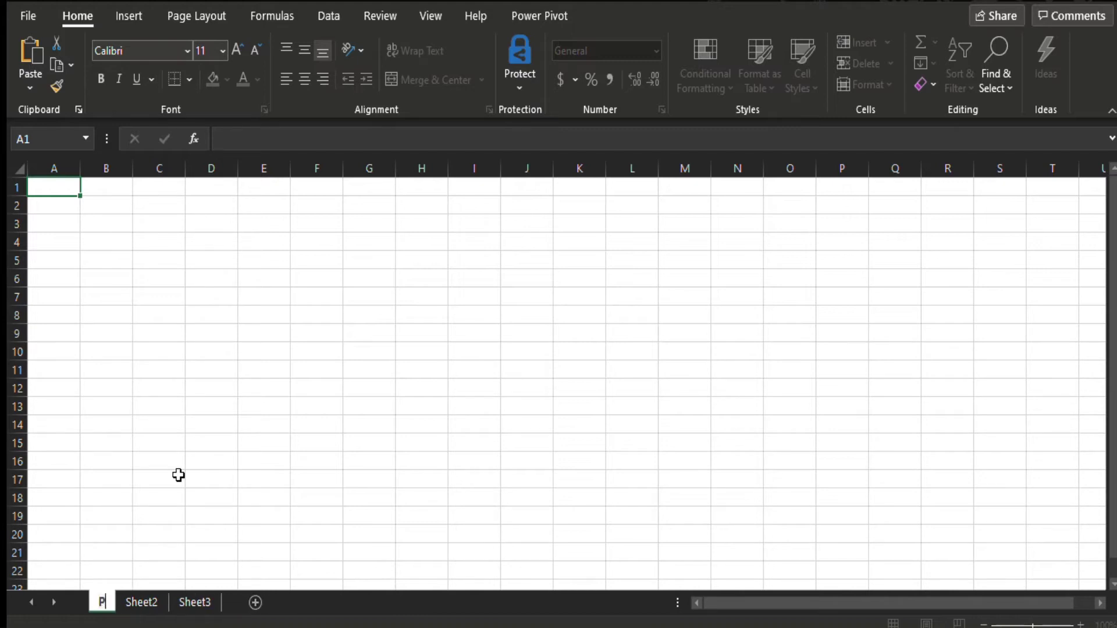
{"action": "type", "text": "rofit"}
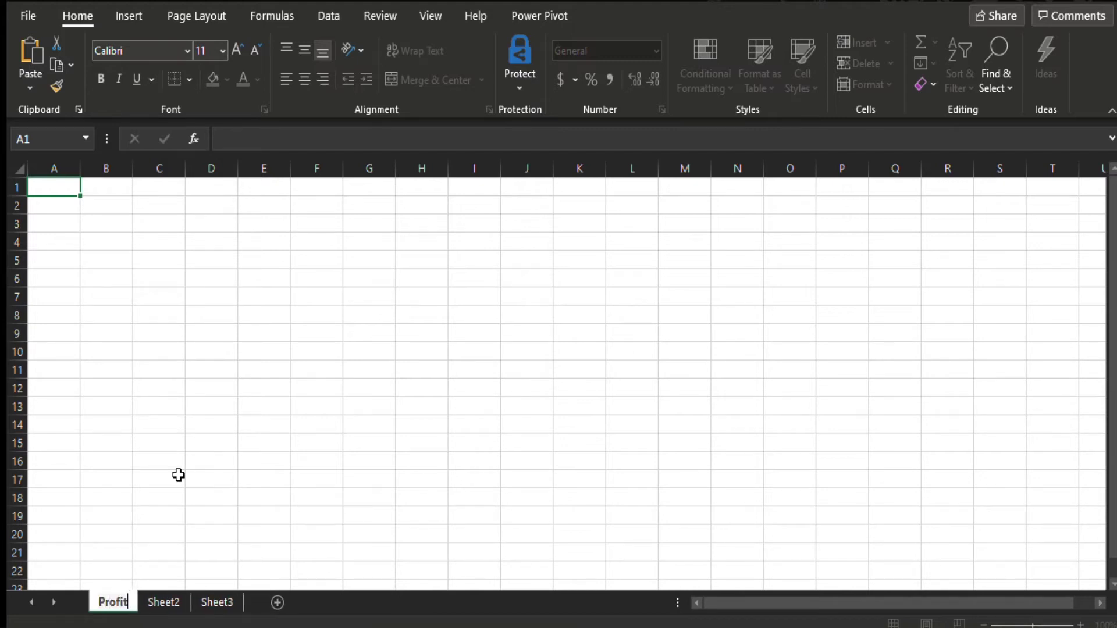
{"action": "type", "text": " Loss"}
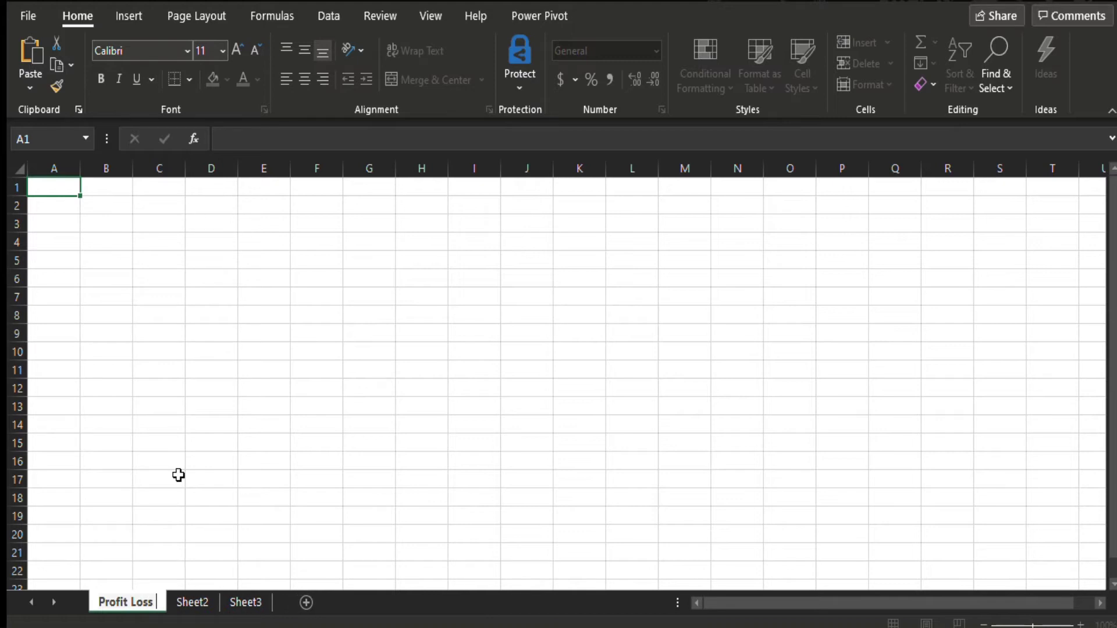
{"action": "type", "text": " Sta"}
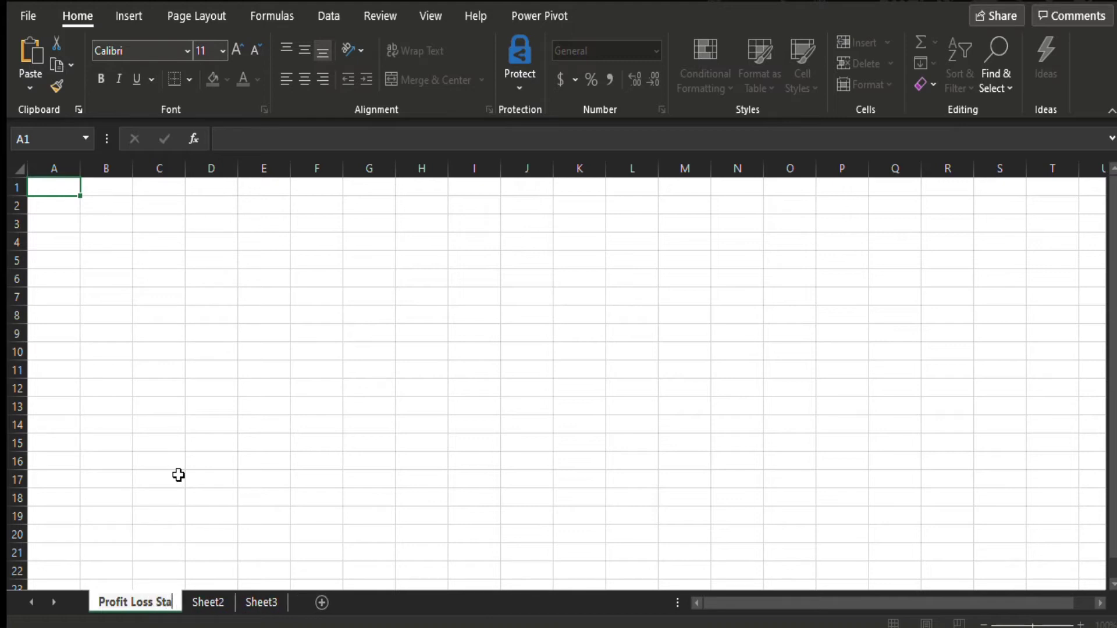
{"action": "type", "text": "tement"}
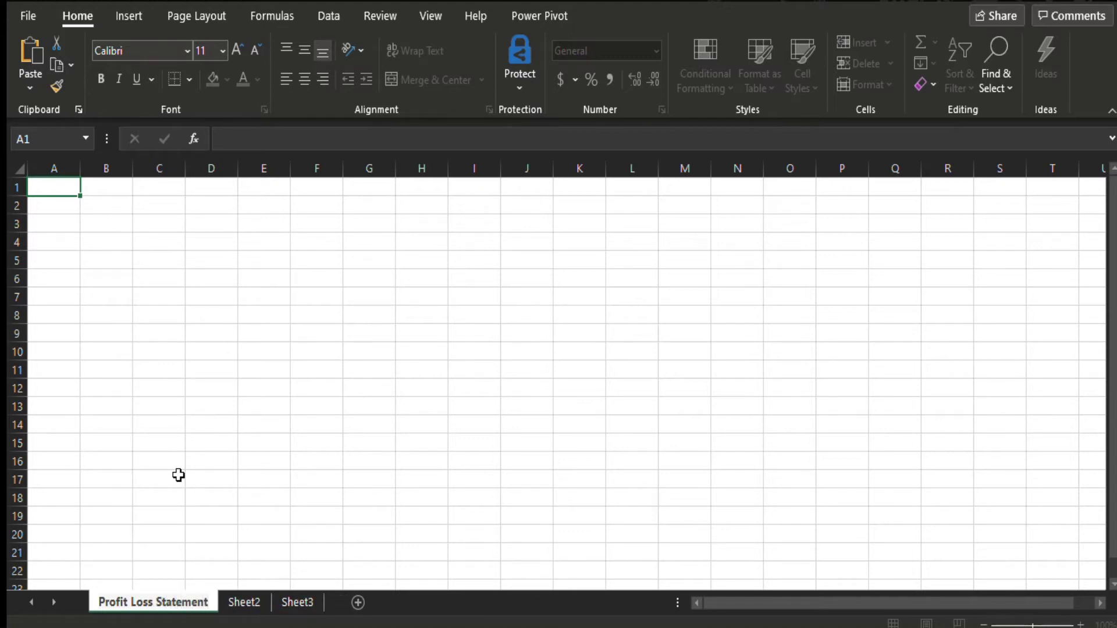
{"action": "left_click", "coordinate": [159, 404]}
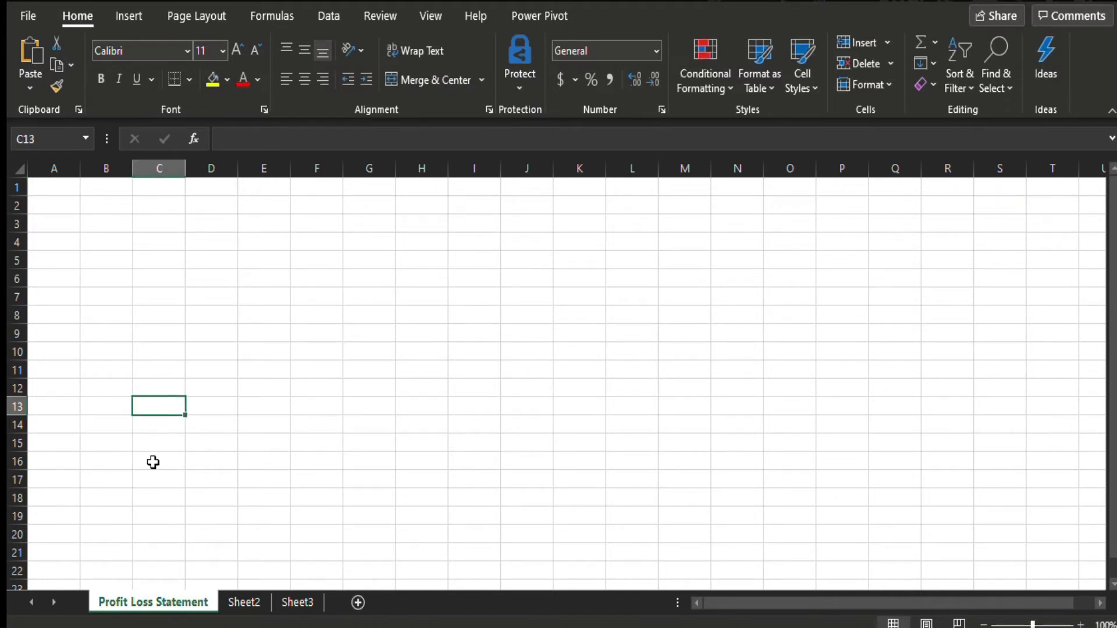
Step: Delete the Sheet2 and Sheet3 worksheets, keeping only the Profit Loss Statement sheet
{"action": "left_click", "coordinate": [234, 601]}
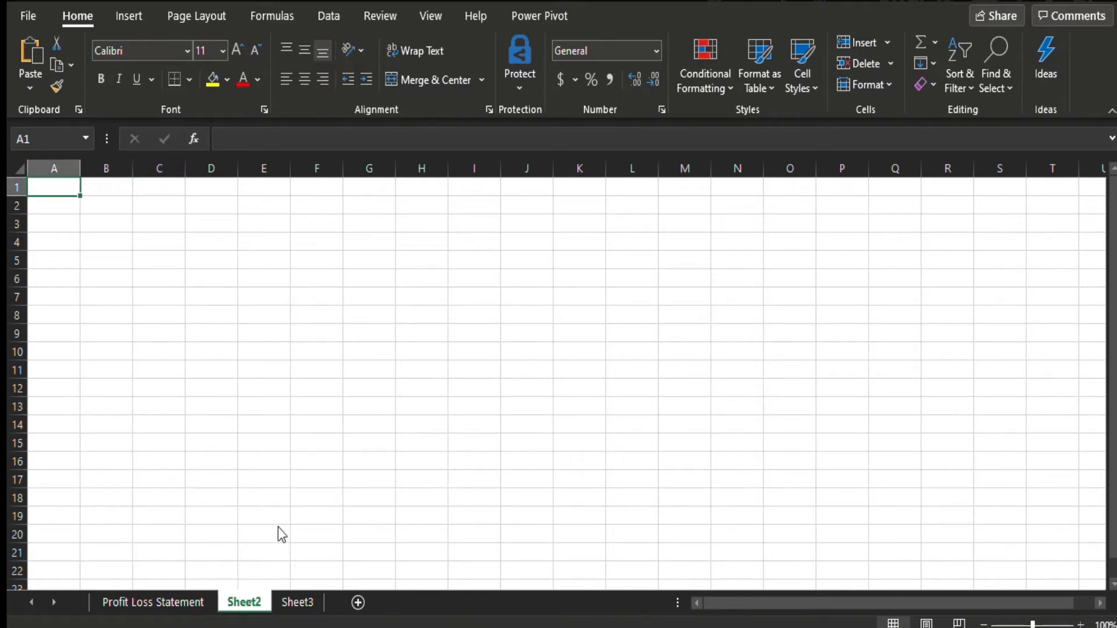
{"action": "key", "text": "alt+h"}
{"action": "key", "text": "d"}
{"action": "key", "text": "s"}
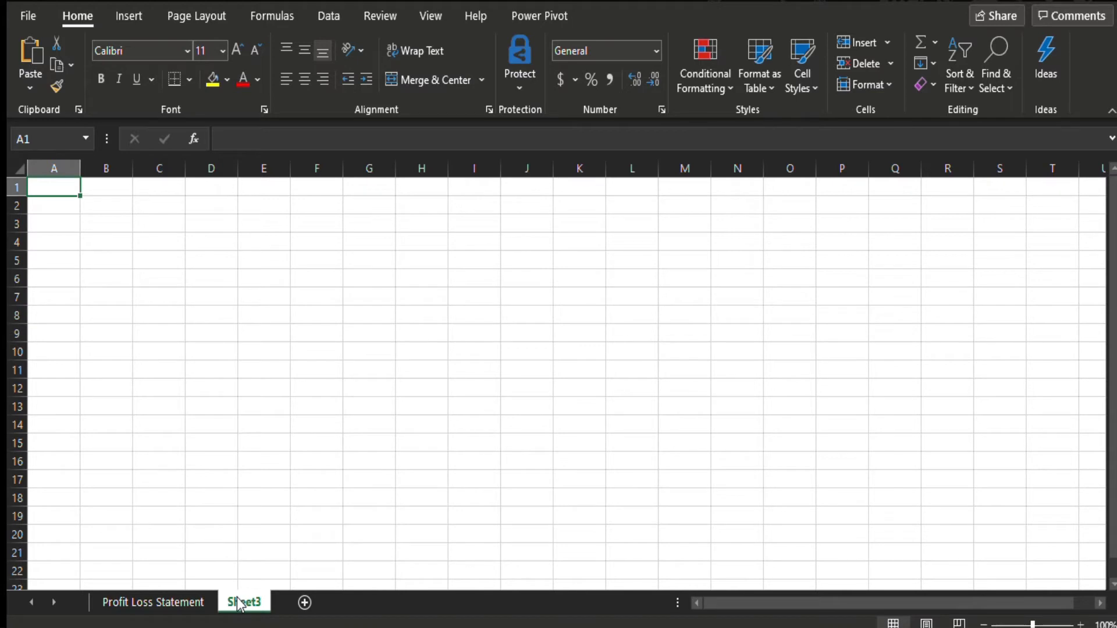
{"action": "key", "text": "alt+h"}
{"action": "key", "text": "d"}
{"action": "key", "text": "s"}
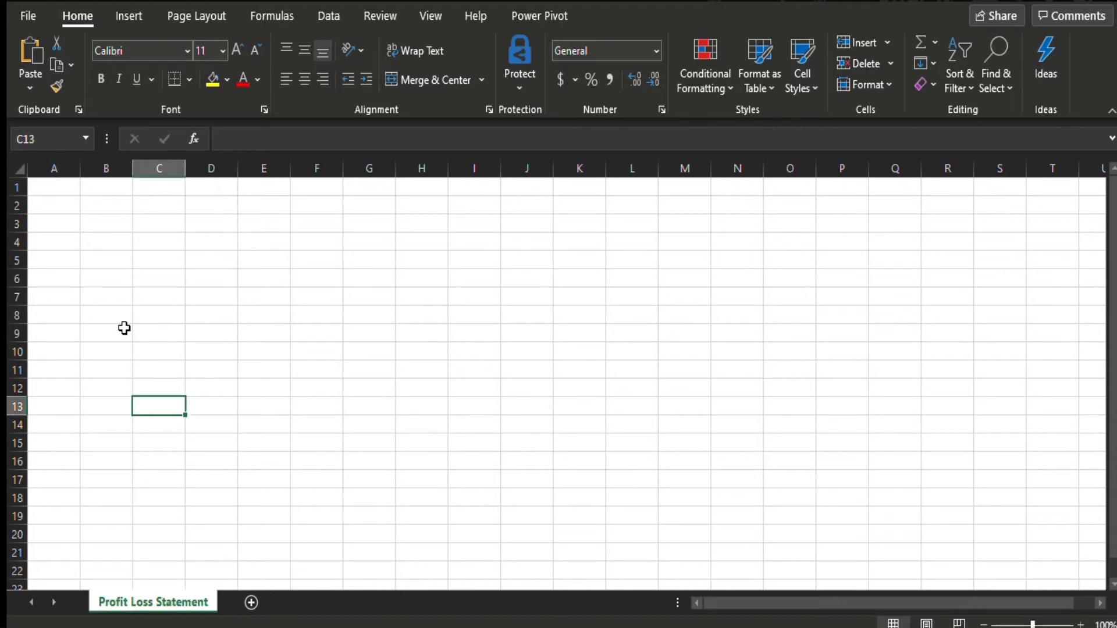
Step: Select cell A1 and set the worksheet's zoom level to 190%
{"action": "left_click", "coordinate": [61, 190]}
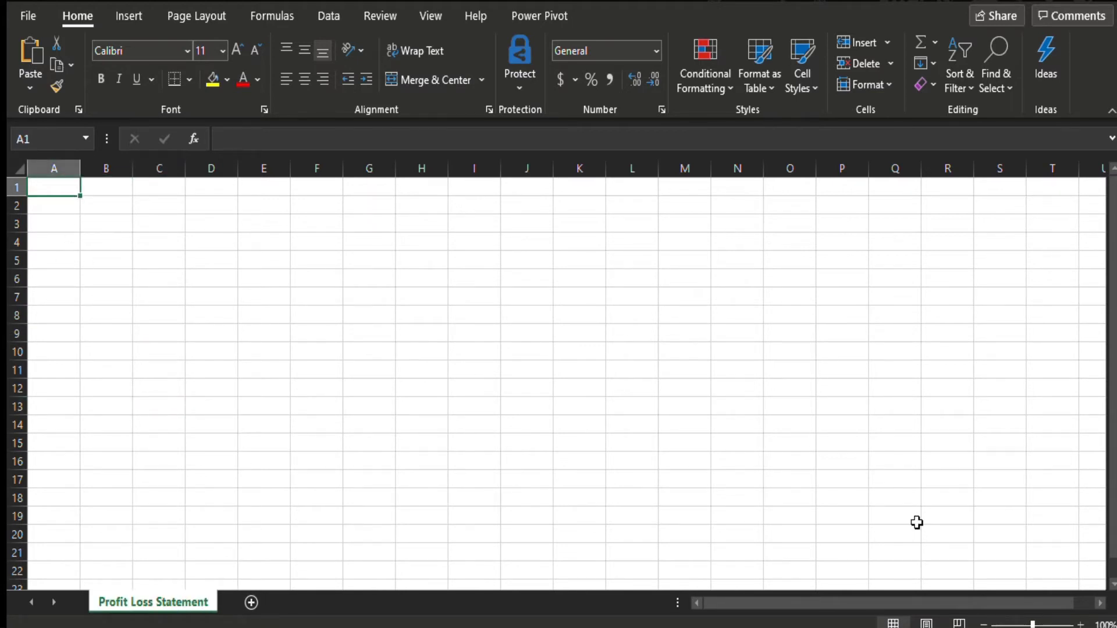
{"action": "left_click", "coordinate": [1081, 623]}
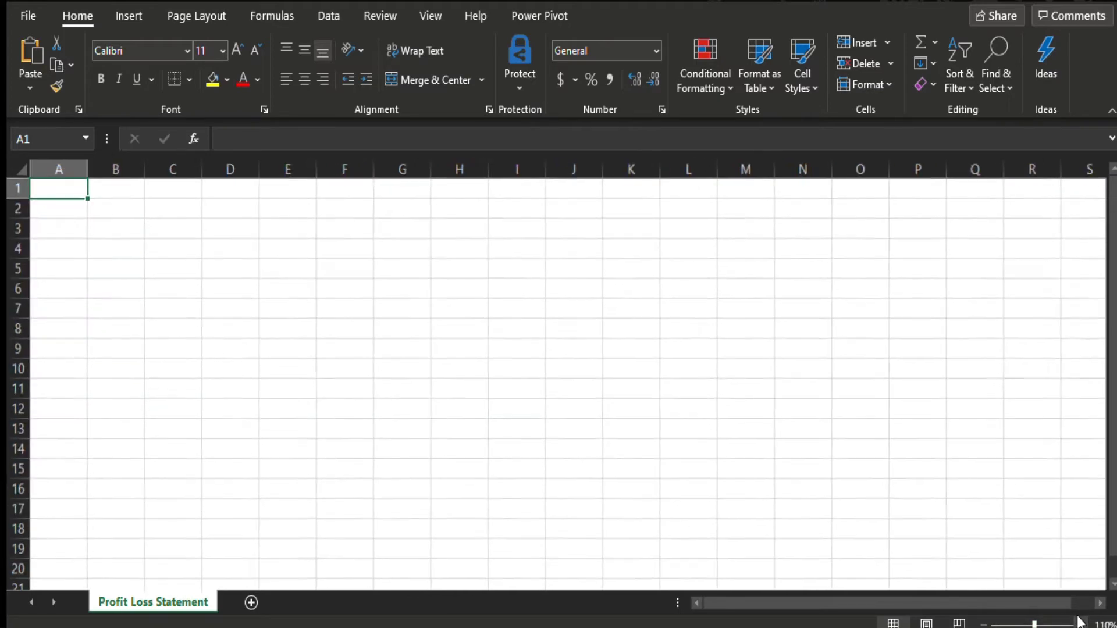
{"action": "left_click", "coordinate": [1080, 623]}
{"action": "left_click", "coordinate": [1080, 623]}
{"action": "left_click", "coordinate": [1080, 623]}
{"action": "left_click", "coordinate": [1080, 624]}
{"action": "left_click", "coordinate": [1081, 624]}
{"action": "left_click", "coordinate": [1080, 624]}
{"action": "left_click", "coordinate": [1080, 623]}
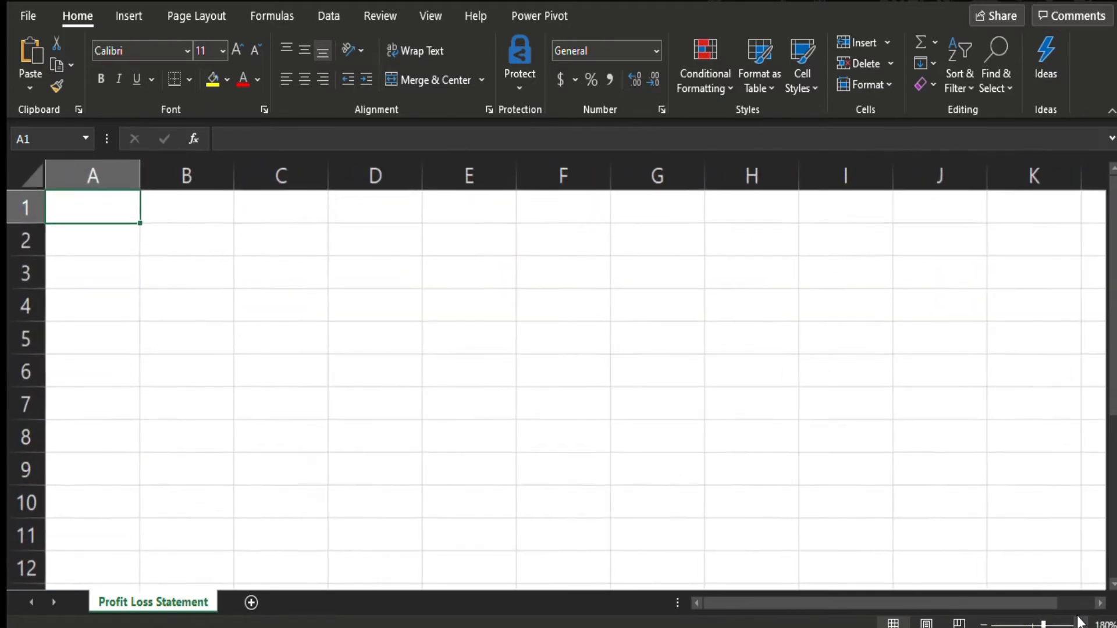
{"action": "left_click", "coordinate": [1080, 624]}
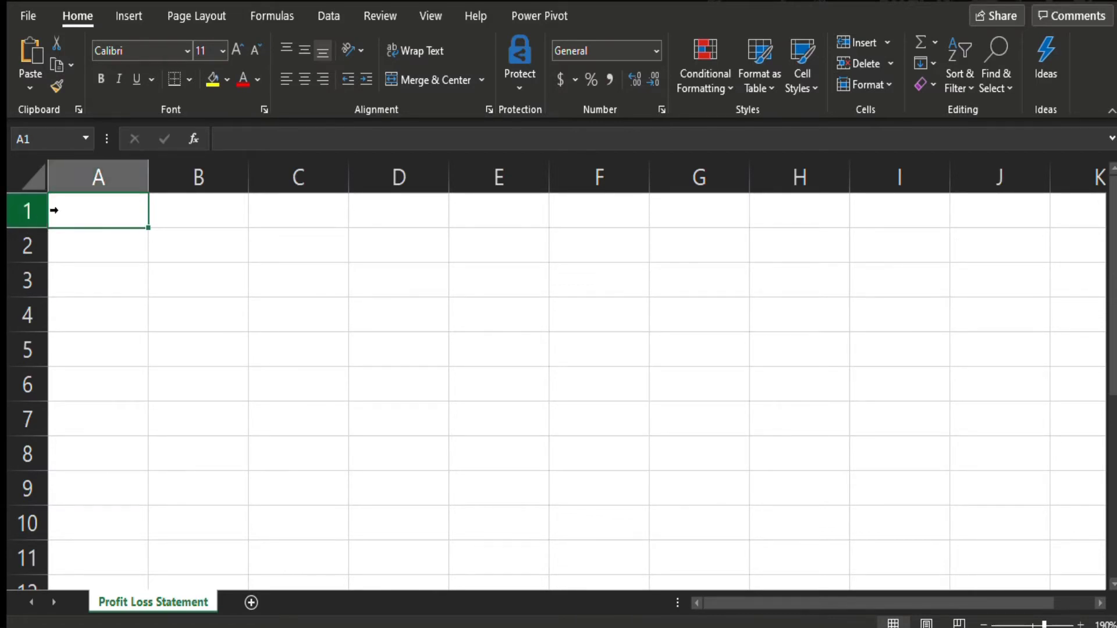
Step: Select cells B3, D5, H4, A1 and A2 in turn to examine how cell references correspond to columns and rows
{"action": "left_click", "coordinate": [197, 292]}
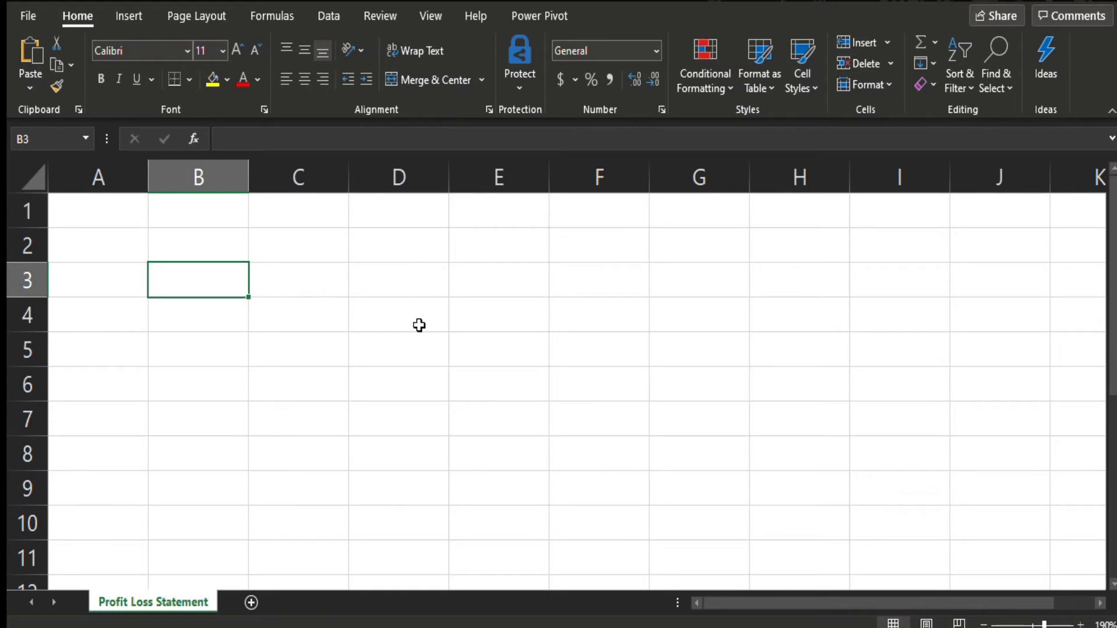
{"action": "left_click", "coordinate": [415, 358]}
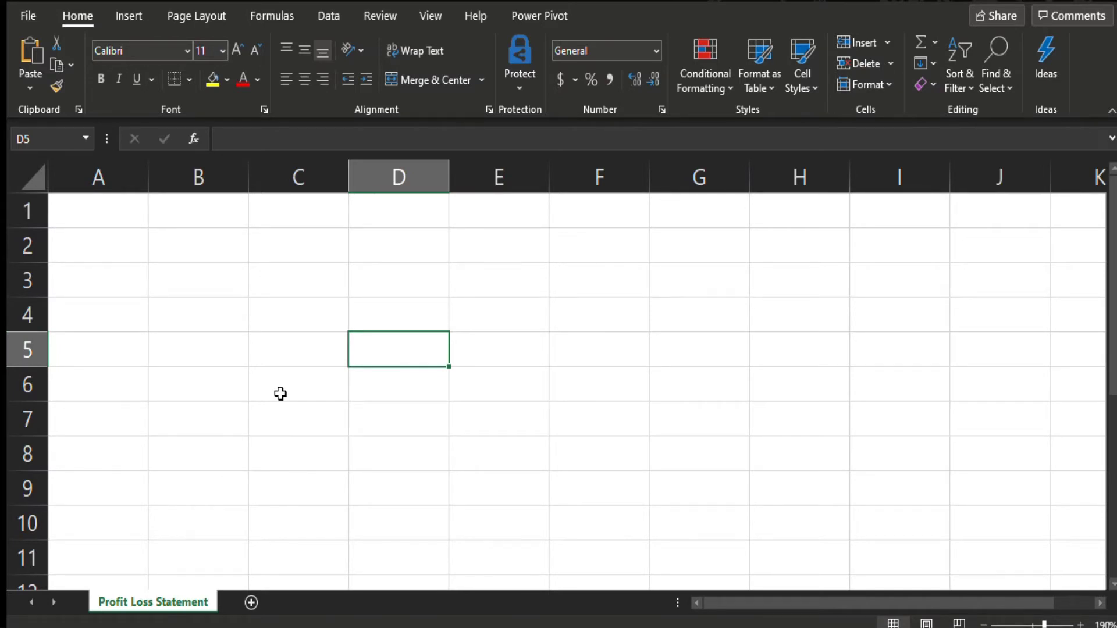
{"action": "left_click", "coordinate": [783, 307]}
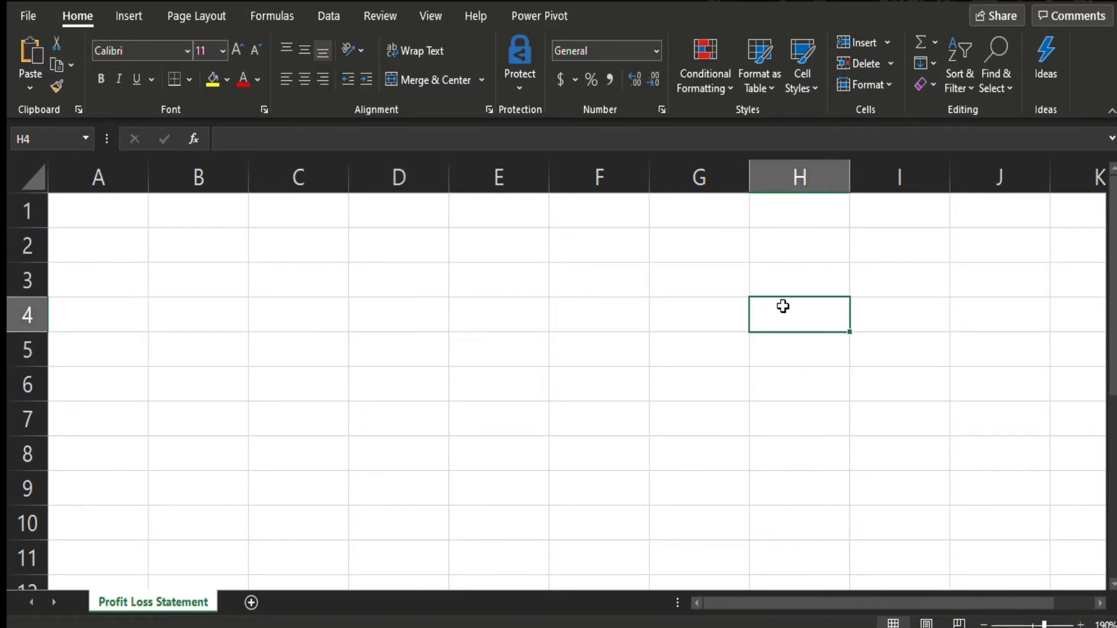
{"action": "left_click", "coordinate": [109, 218]}
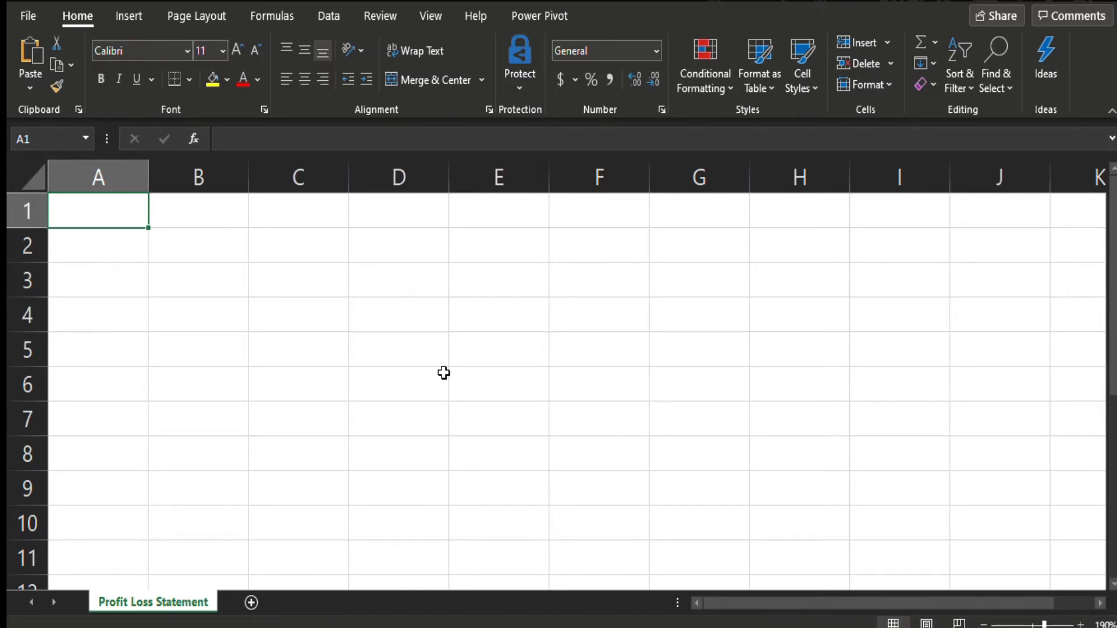
{"action": "key", "text": "Down"}
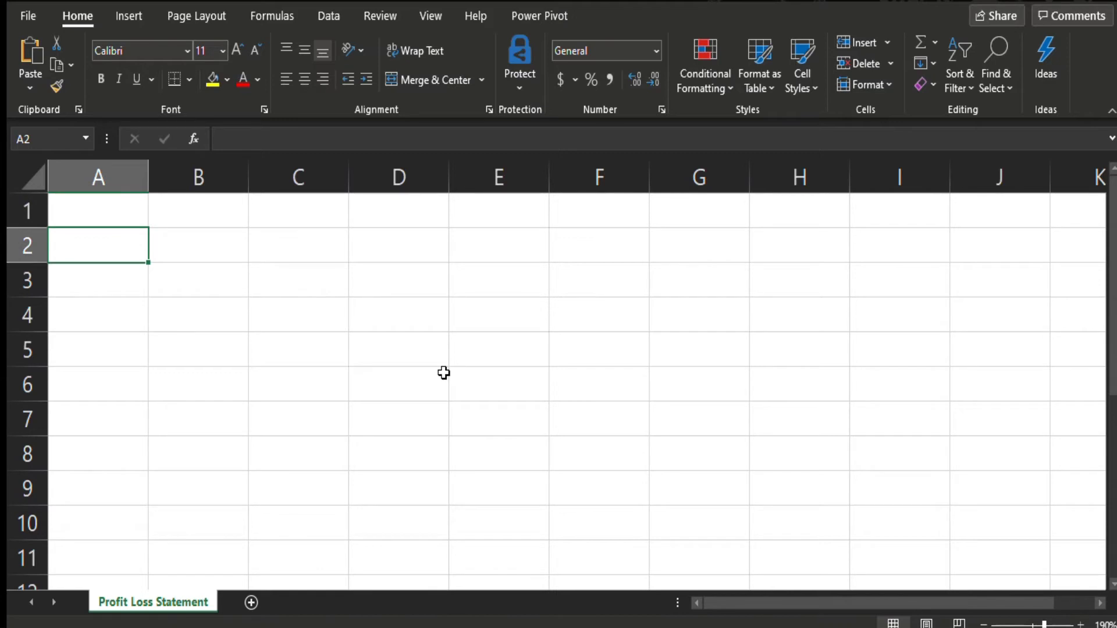
Step: Enter the title Profit & Loss Statement in cell A1
{"action": "key", "text": "Up"}
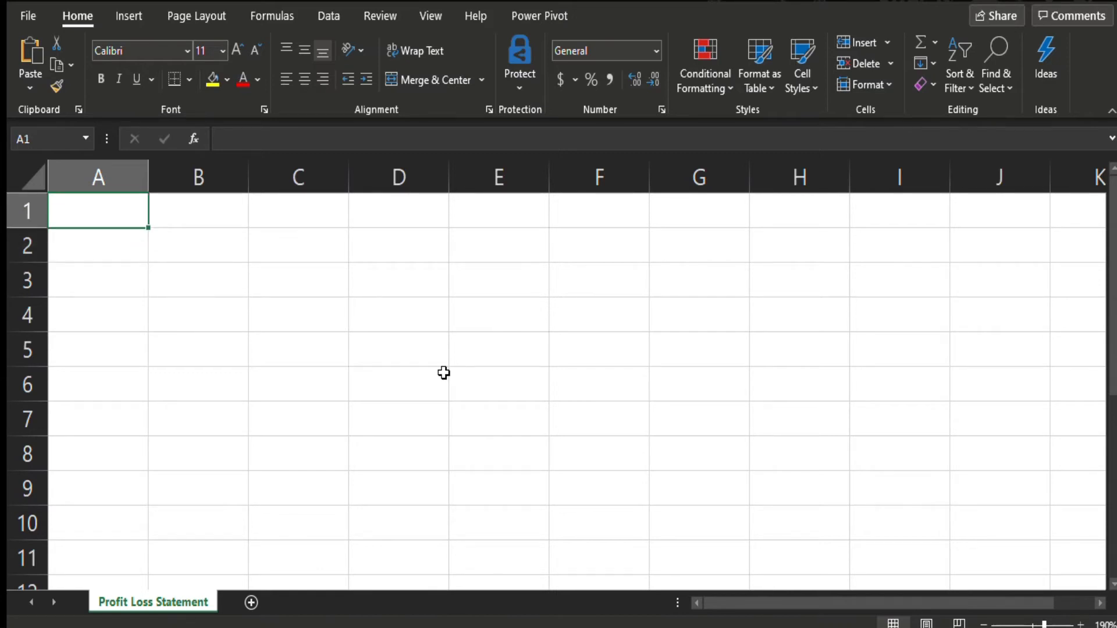
{"action": "type", "text": "Profit"}
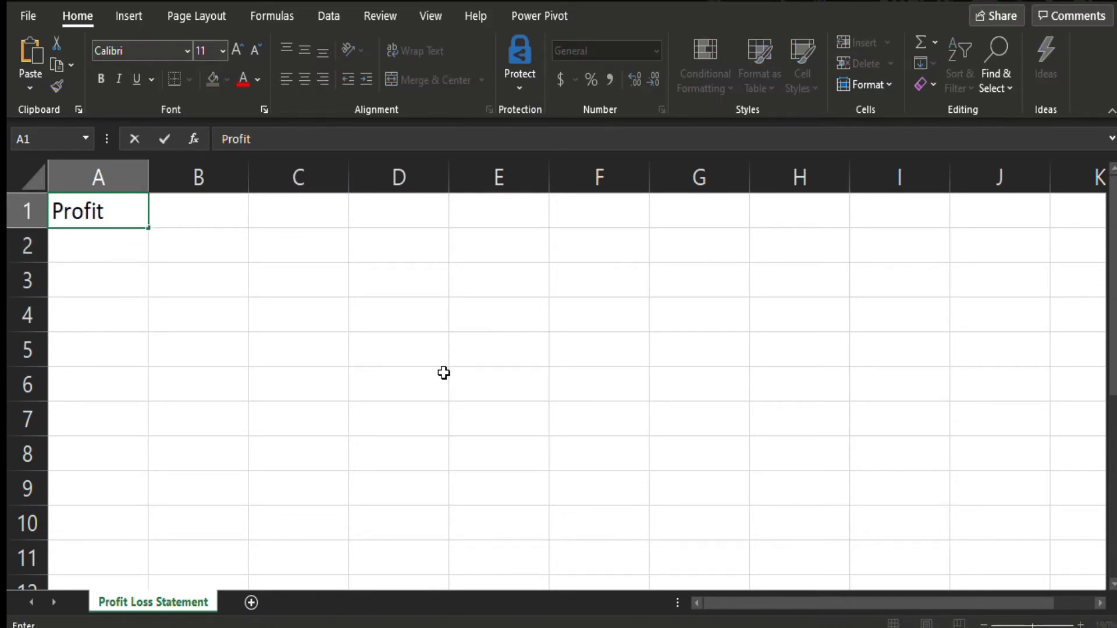
{"action": "type", "text": " & Loss St"}
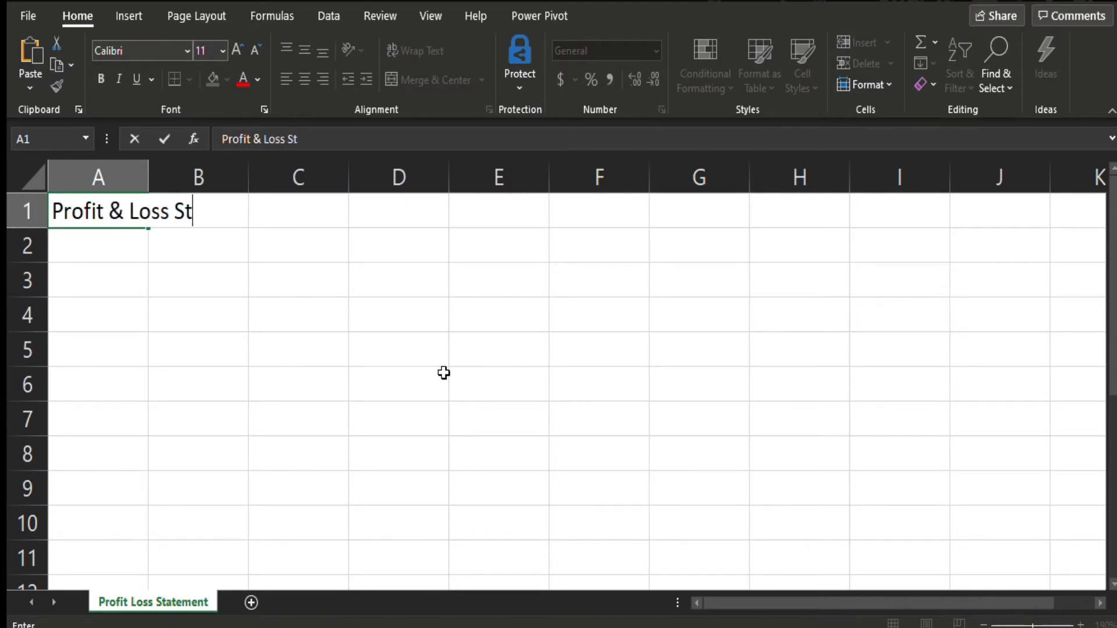
{"action": "type", "text": "atement"}
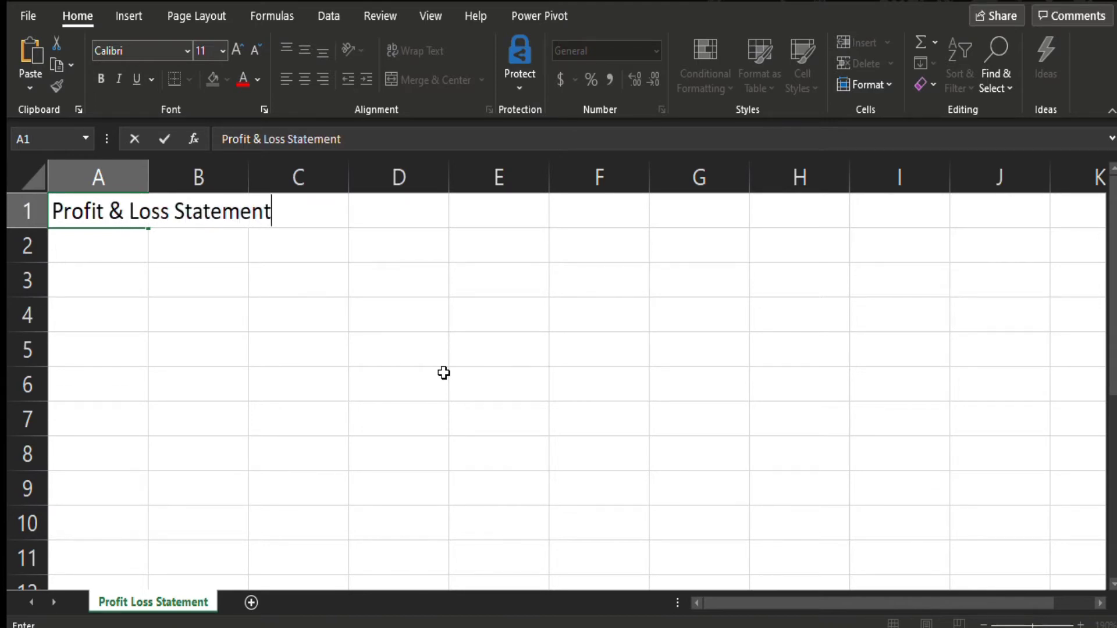
{"action": "key", "text": "Return"}
{"action": "key", "text": "Return"}
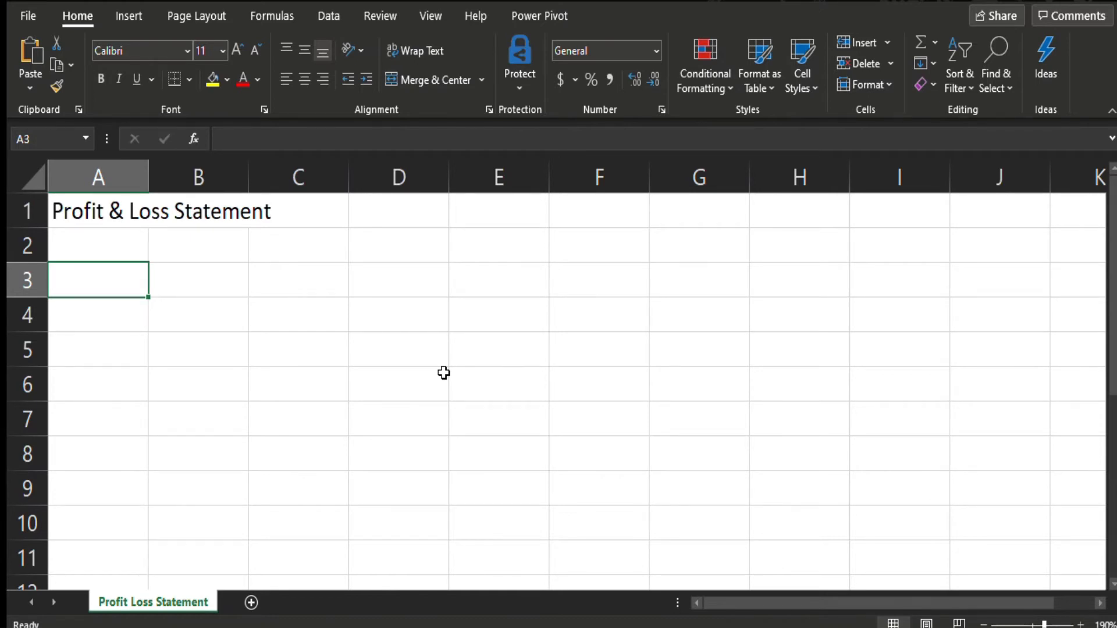
Step: Enter the row labels Revenue in cell A3 and Product Cost in cell A4
{"action": "type", "text": "Re"}
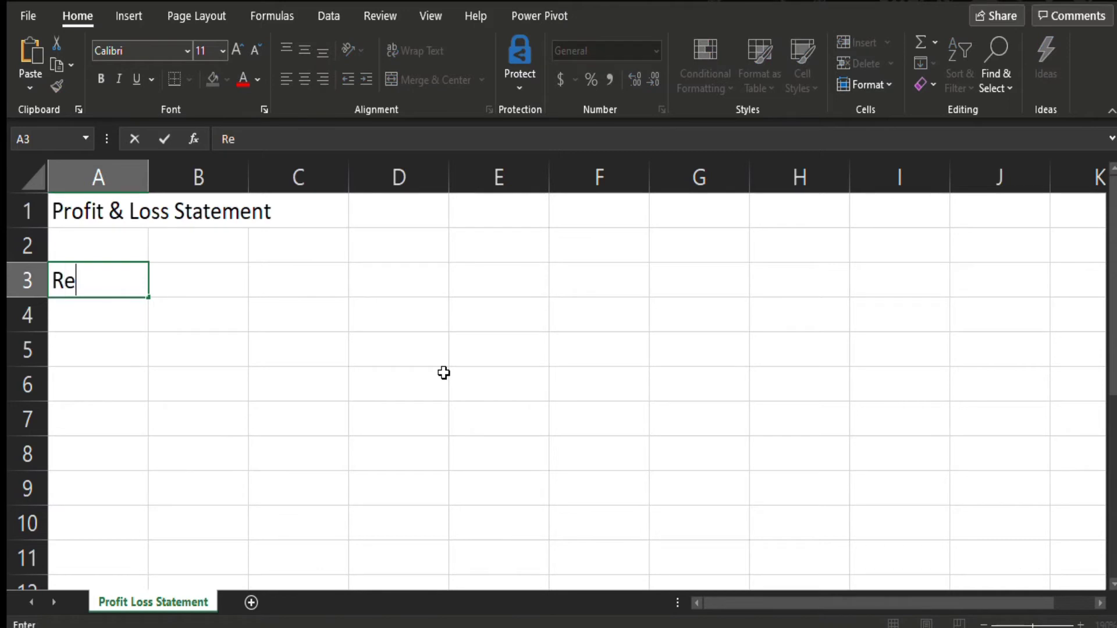
{"action": "type", "text": "venue"}
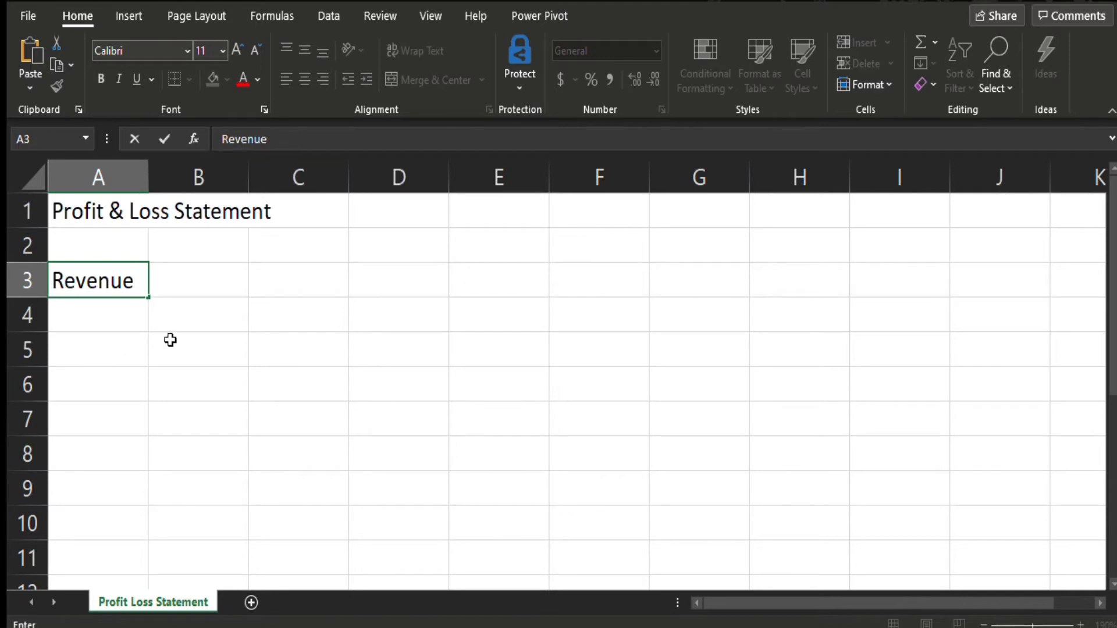
{"action": "key", "text": "Return"}
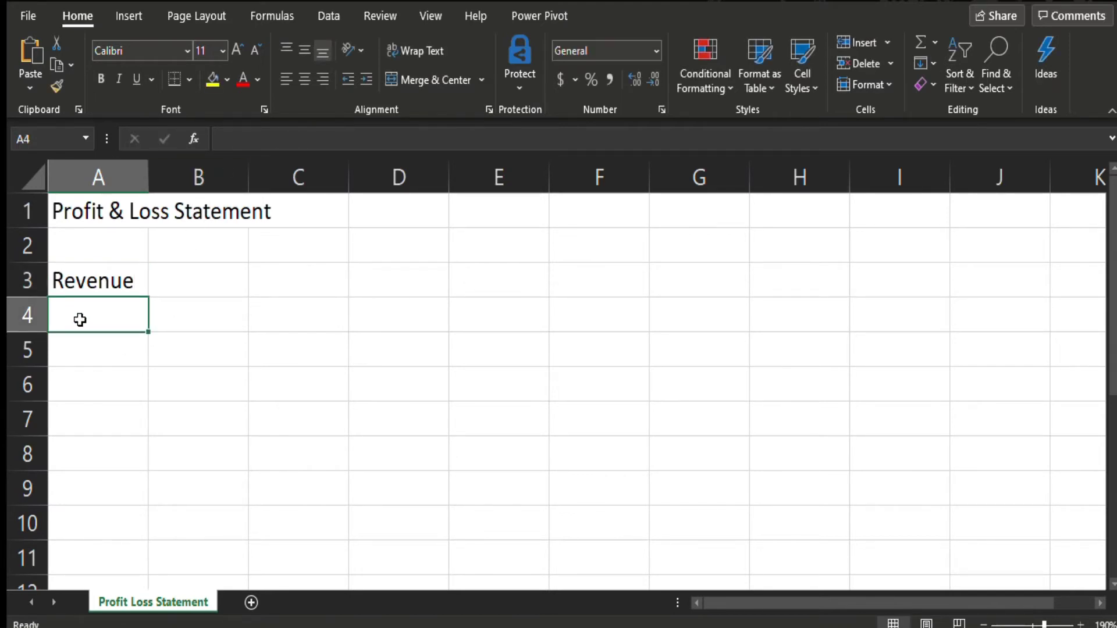
{"action": "left_click", "coordinate": [266, 142]}
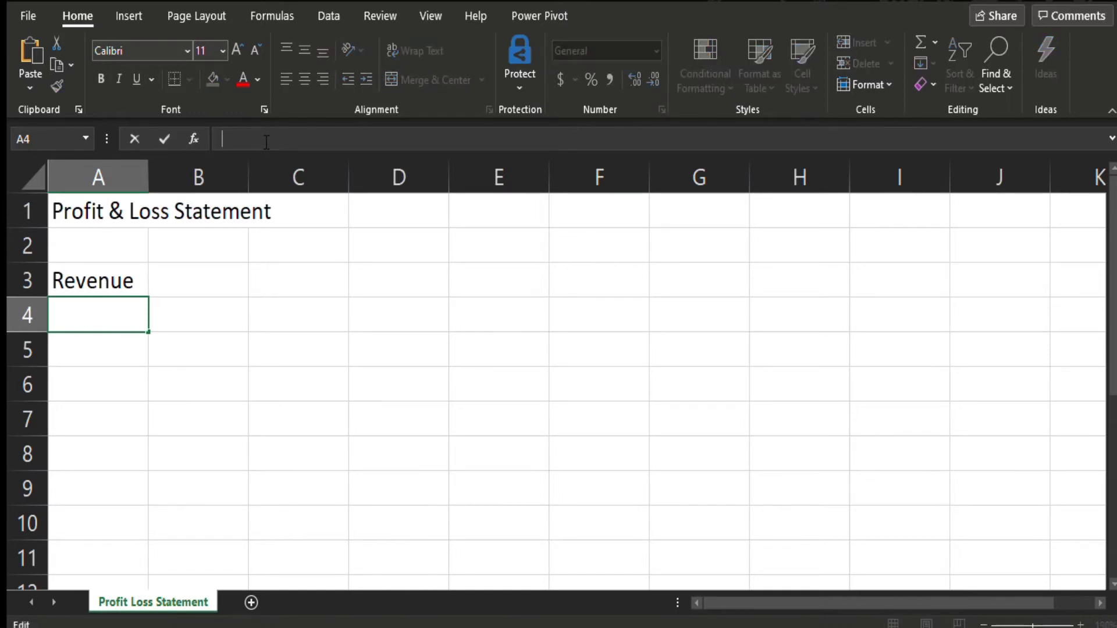
{"action": "type", "text": "Product"}
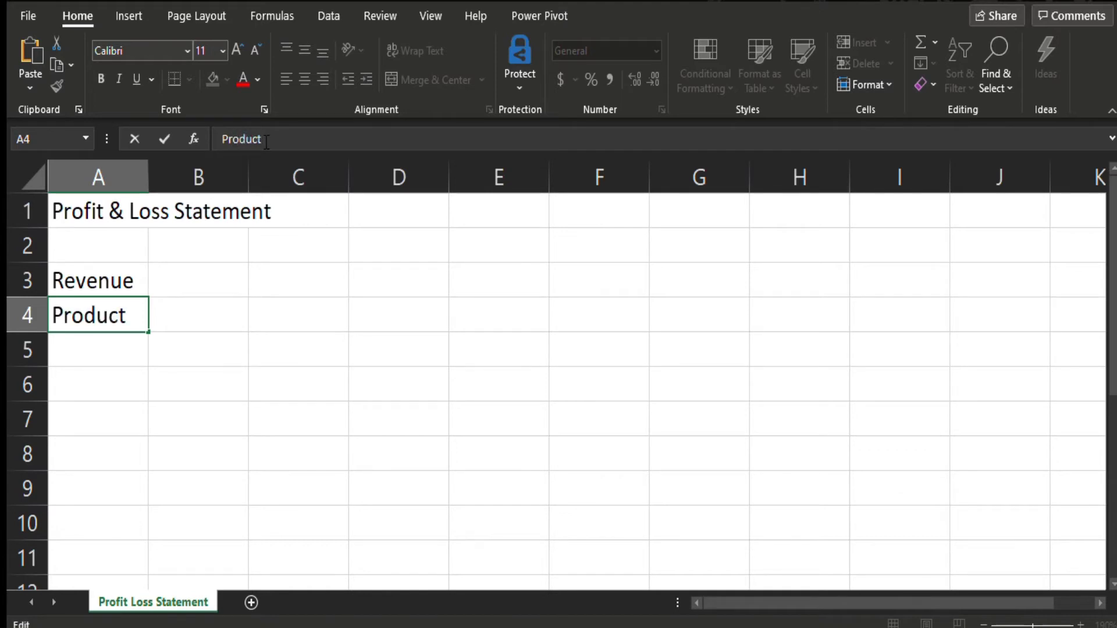
{"action": "type", "text": " Cost"}
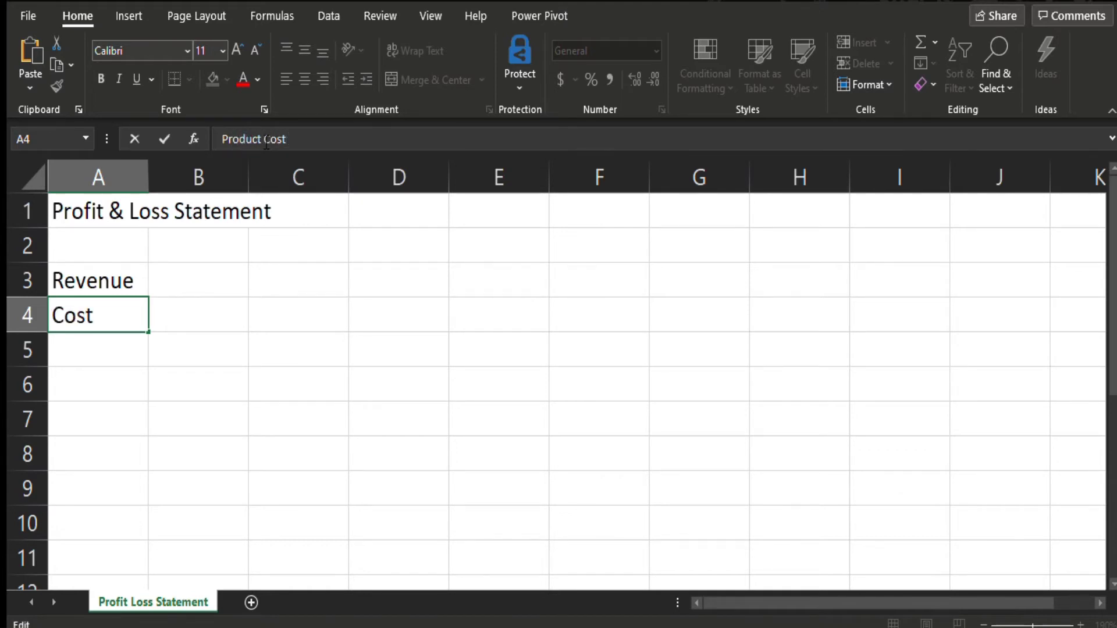
{"action": "key", "text": "Return"}
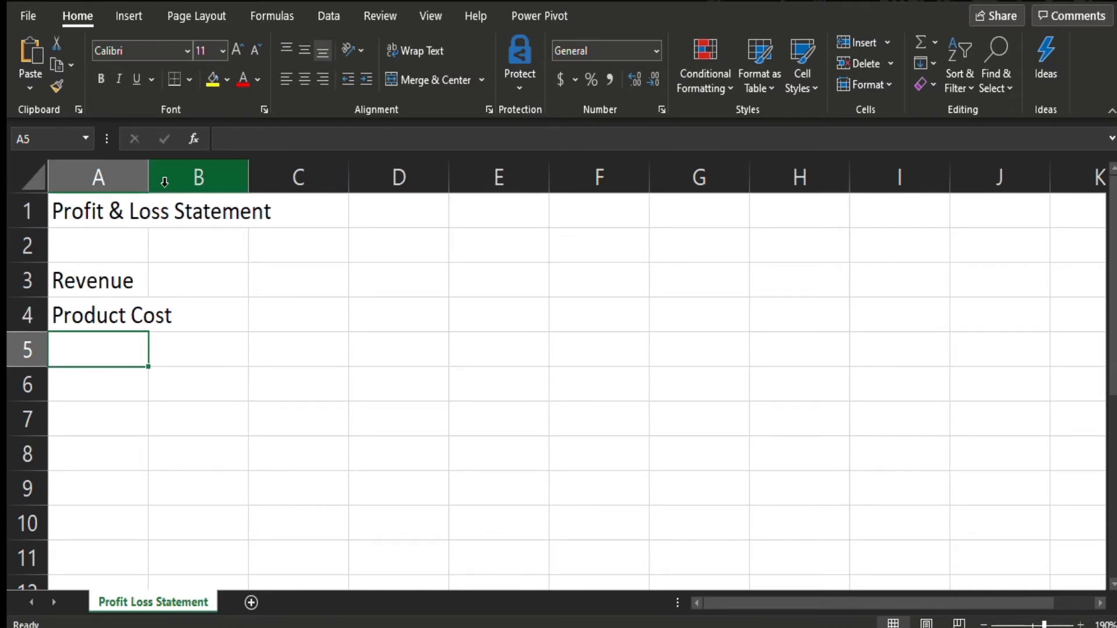
Step: Widen column A and autofit it to its longest entry, then select cell A1 to check the title
{"action": "mouse_move", "coordinate": [150, 174]}
{"action": "left_mouse_down"}
{"action": "mouse_move", "coordinate": [198, 173]}
{"action": "mouse_move", "coordinate": [148, 187]}
{"action": "left_mouse_up"}
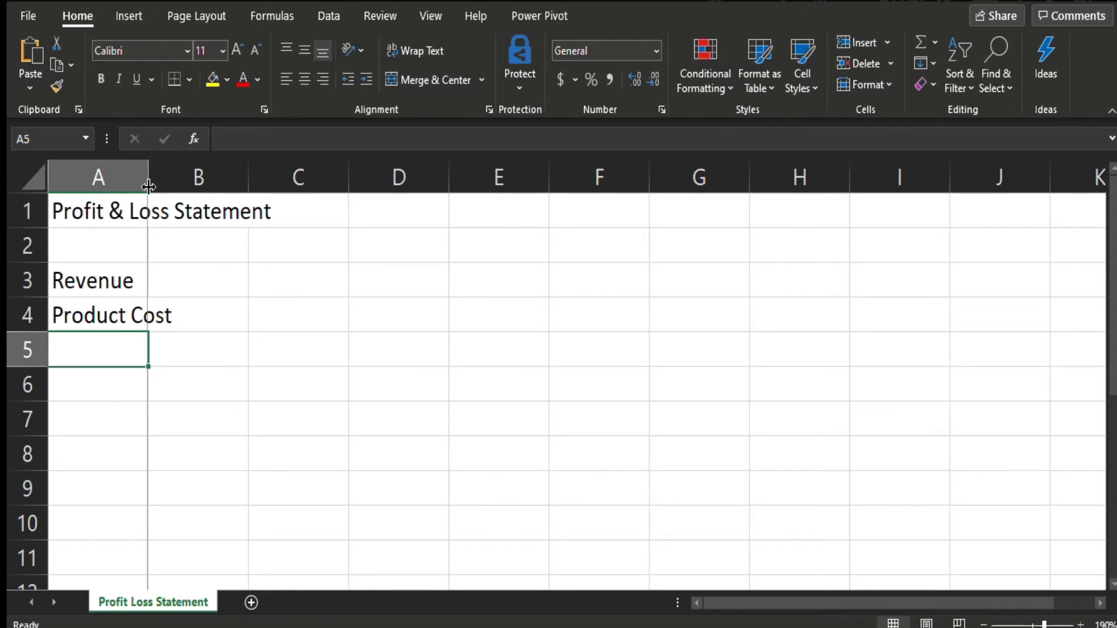
{"action": "left_click_drag", "start_coordinate": [148, 187], "coordinate": [185, 187]}
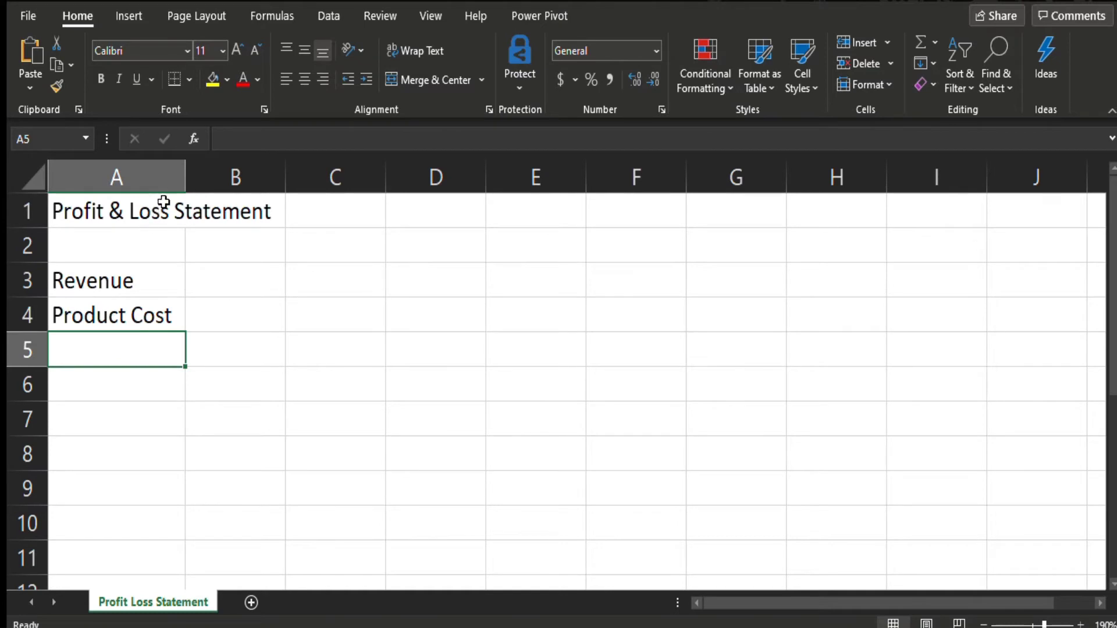
{"action": "double_click", "coordinate": [185, 178]}
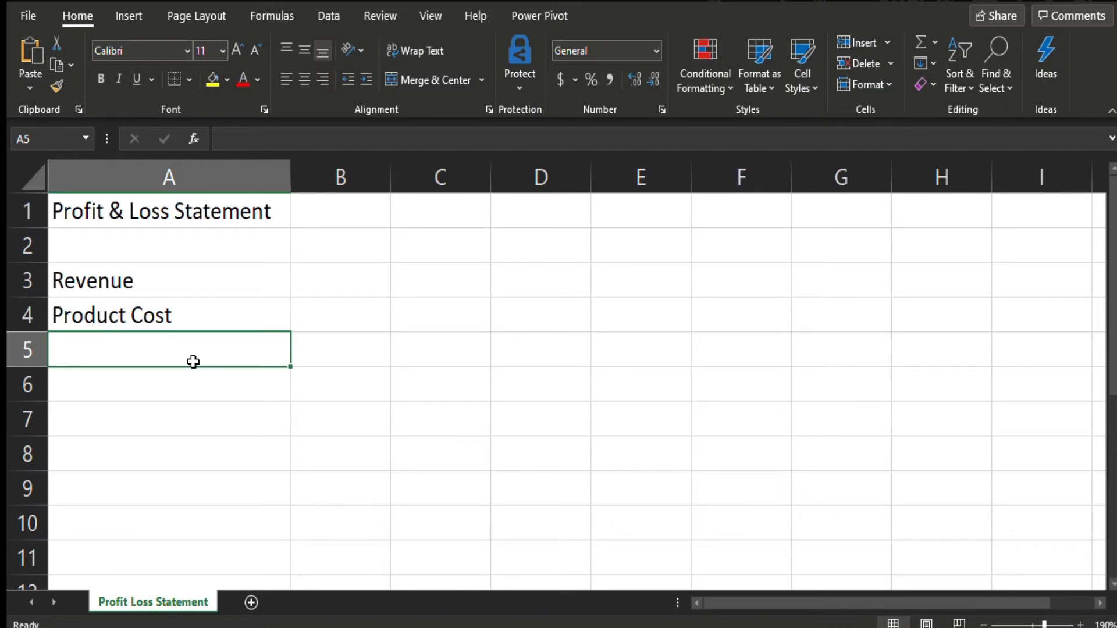
{"action": "left_click", "coordinate": [241, 221]}
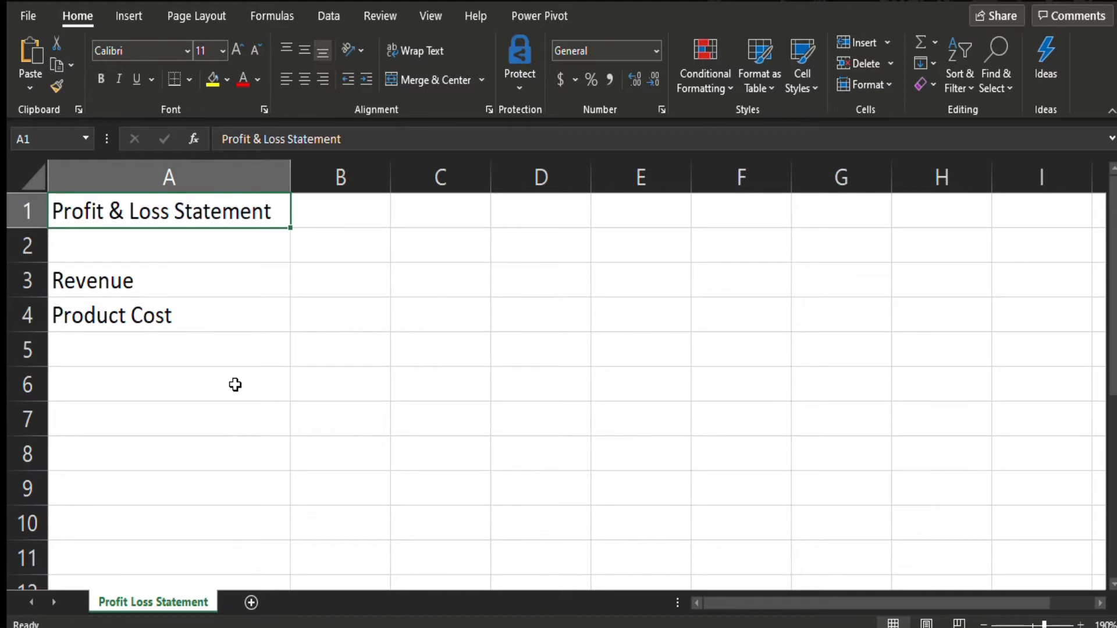
Step: Enter the row labels Marketing Cost in cell A5 and COGS in cell A6
{"action": "left_click", "coordinate": [137, 355]}
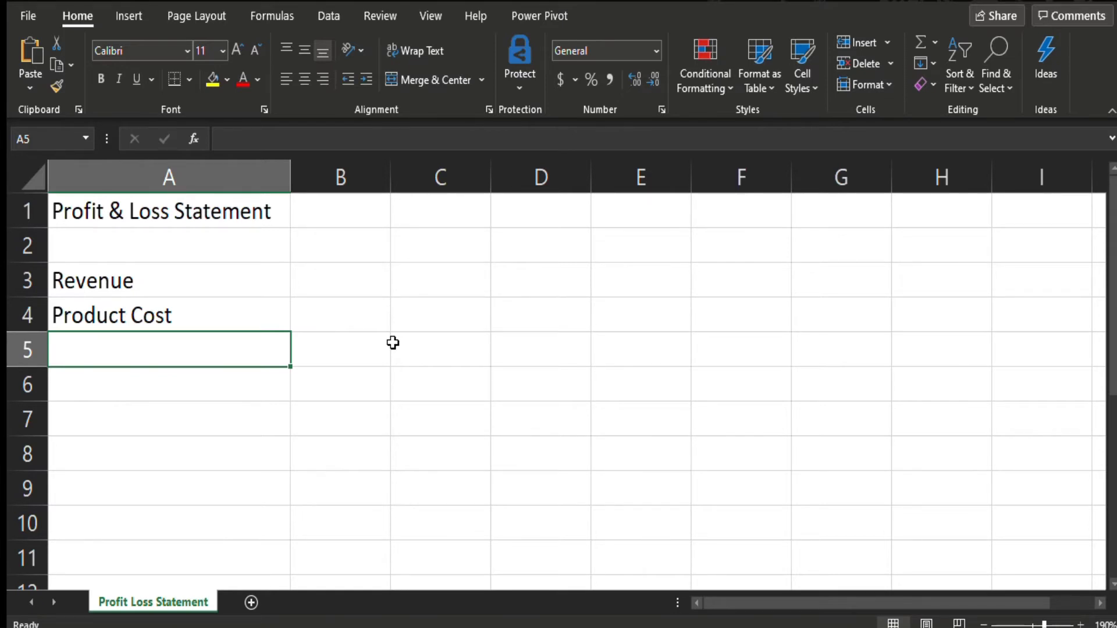
{"action": "type", "text": "Marketin"}
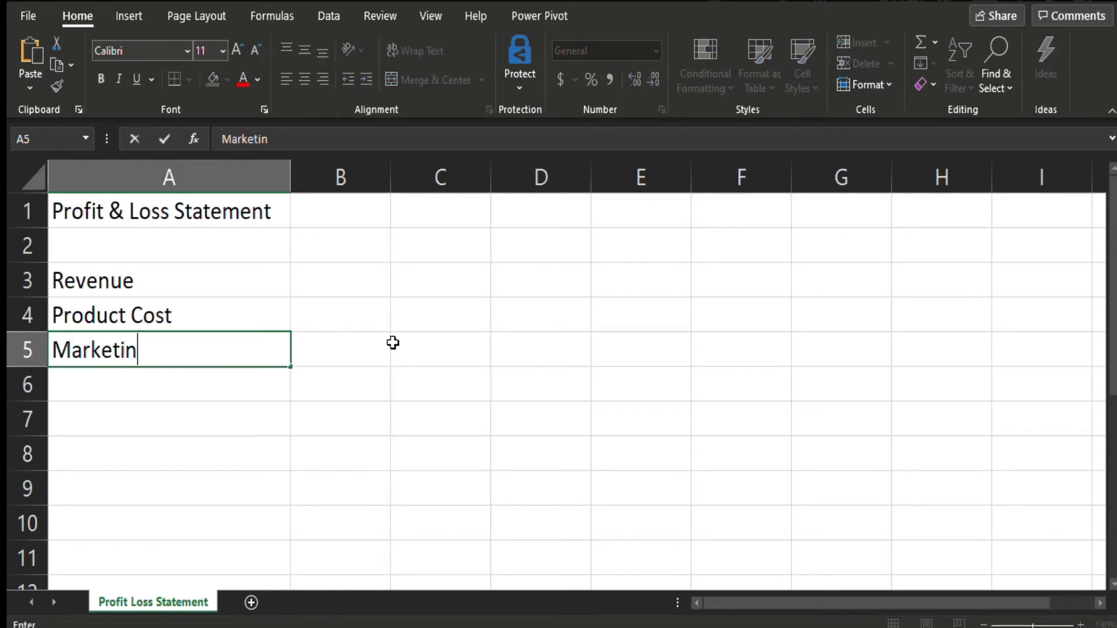
{"action": "type", "text": "g Cost"}
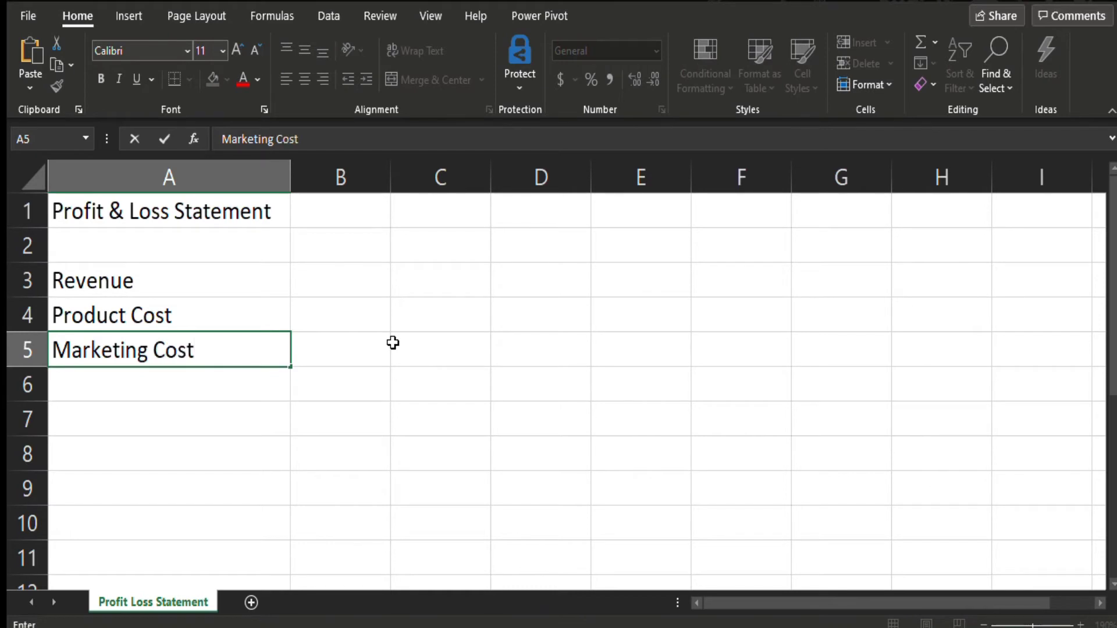
{"action": "key", "text": "Return"}
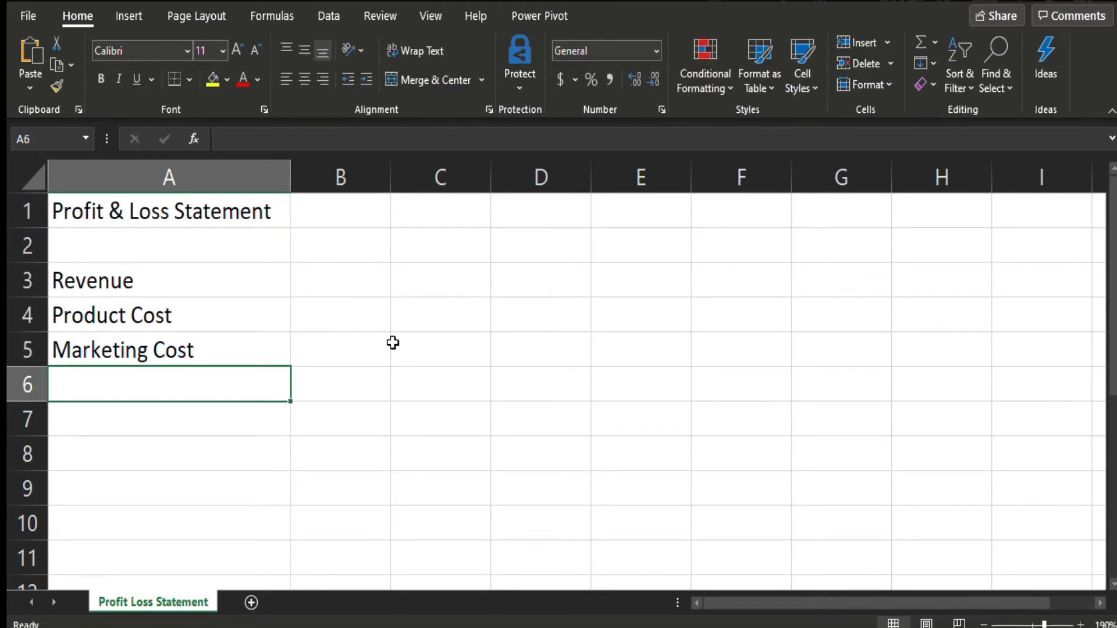
{"action": "type", "text": "CO"}
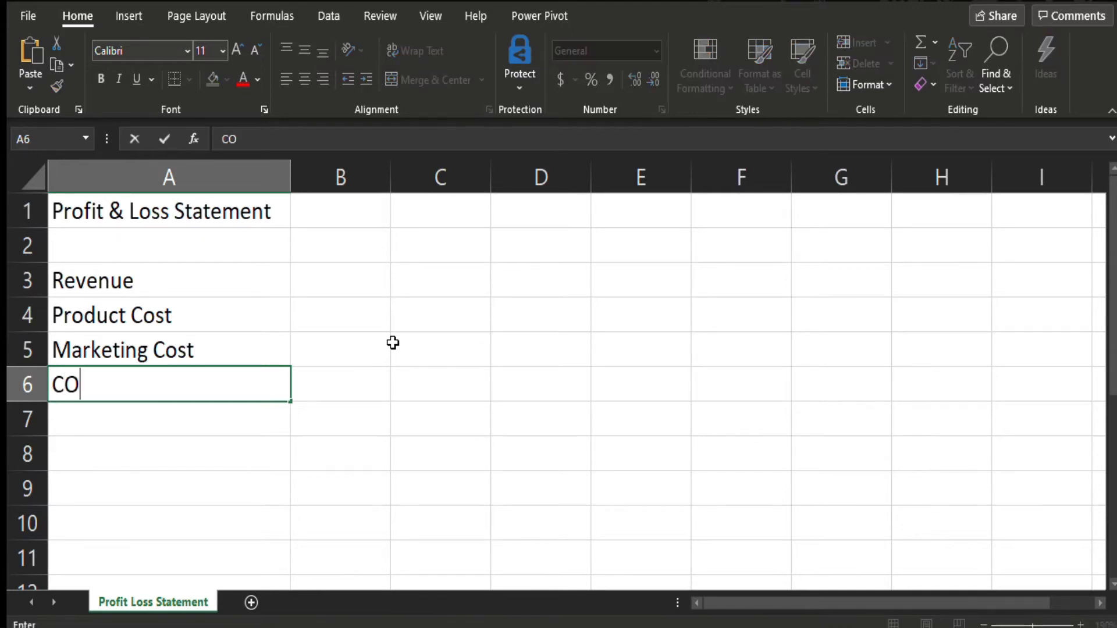
{"action": "type", "text": "GS"}
{"action": "key", "text": "Return"}
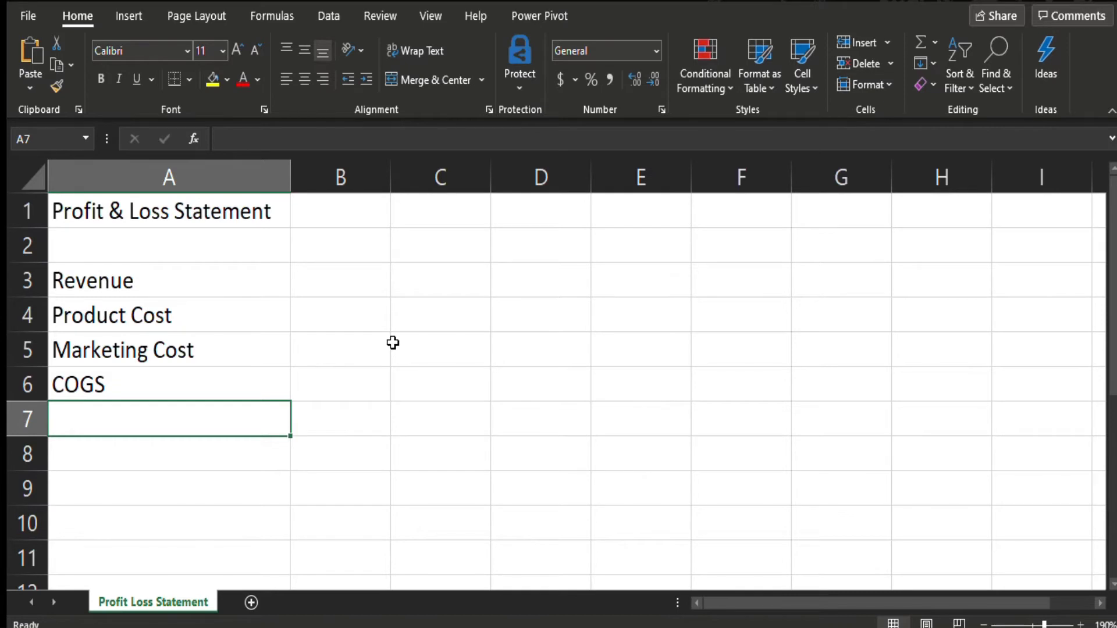
Step: Enter the row labels Website, HR and Social Media in cells A7, A8 and A9
{"action": "type", "text": "Webso"}
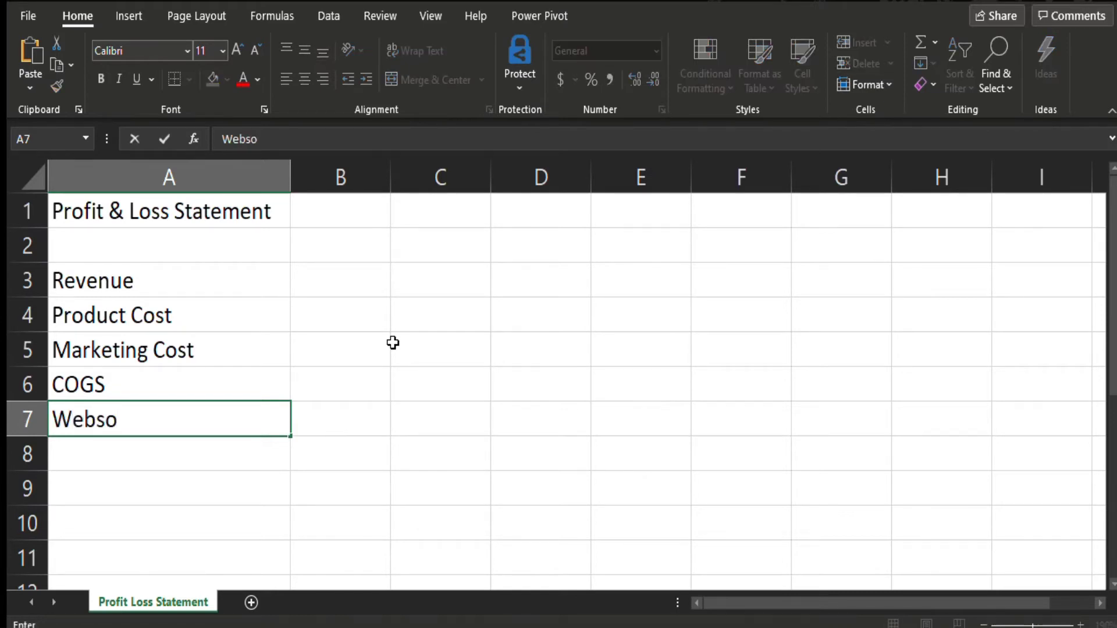
{"action": "key", "text": "BackSpace"}
{"action": "type", "text": "ite"}
{"action": "key", "text": "Return"}
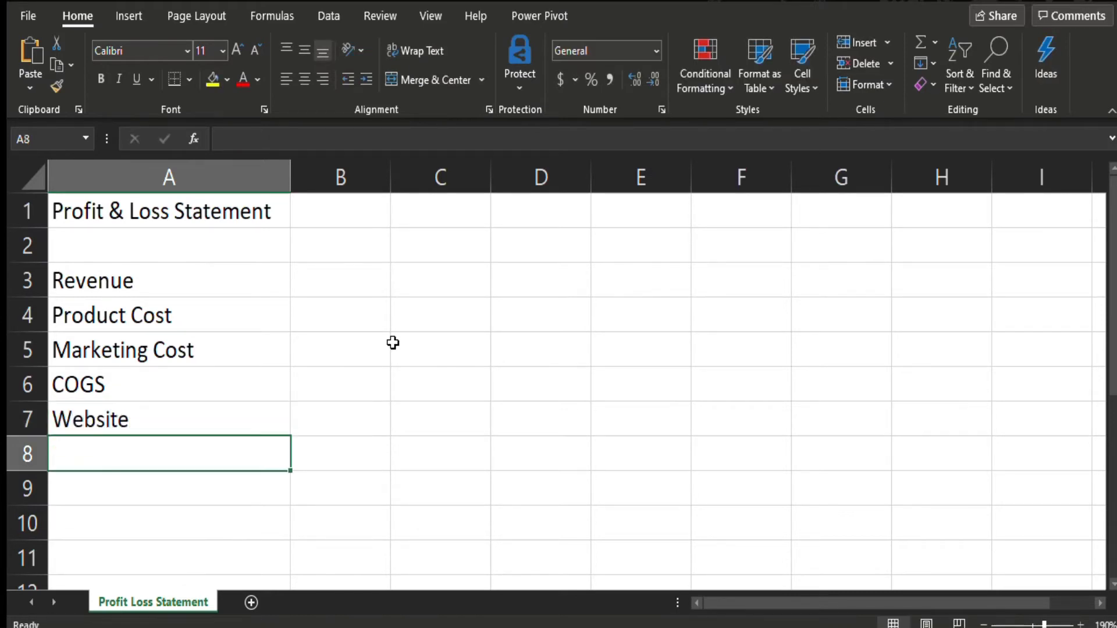
{"action": "type", "text": "HR"}
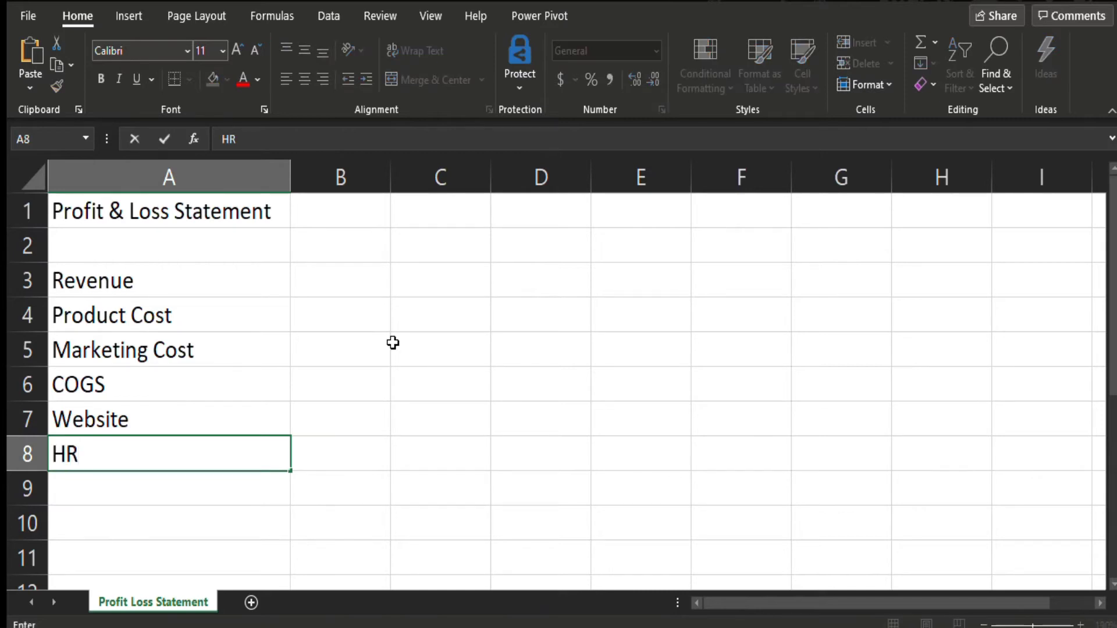
{"action": "key", "text": "Return"}
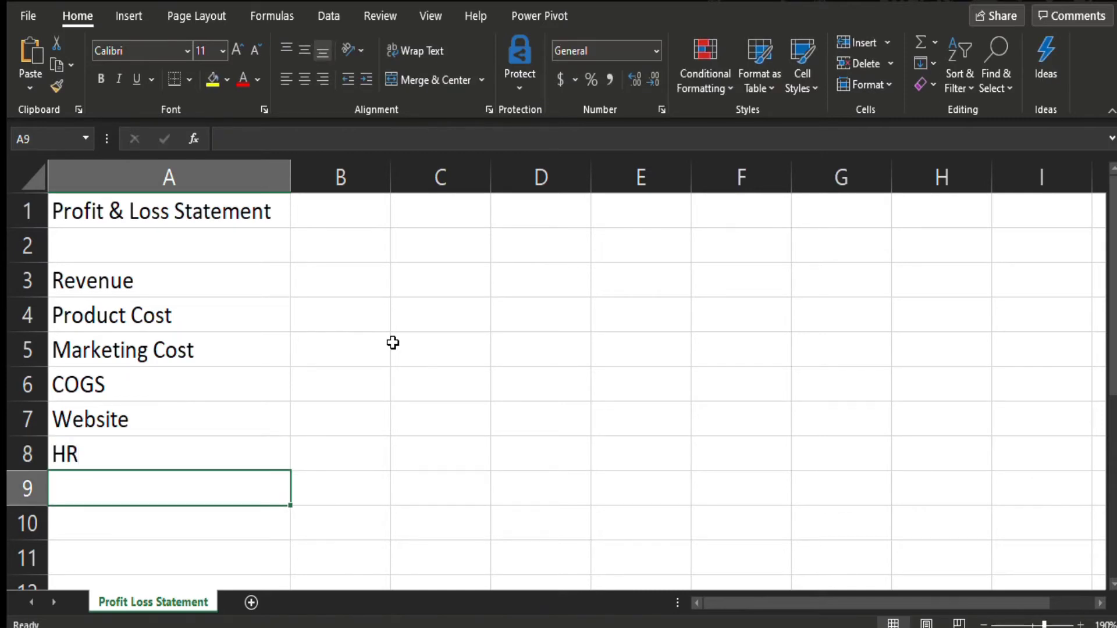
{"action": "type", "text": "Social "}
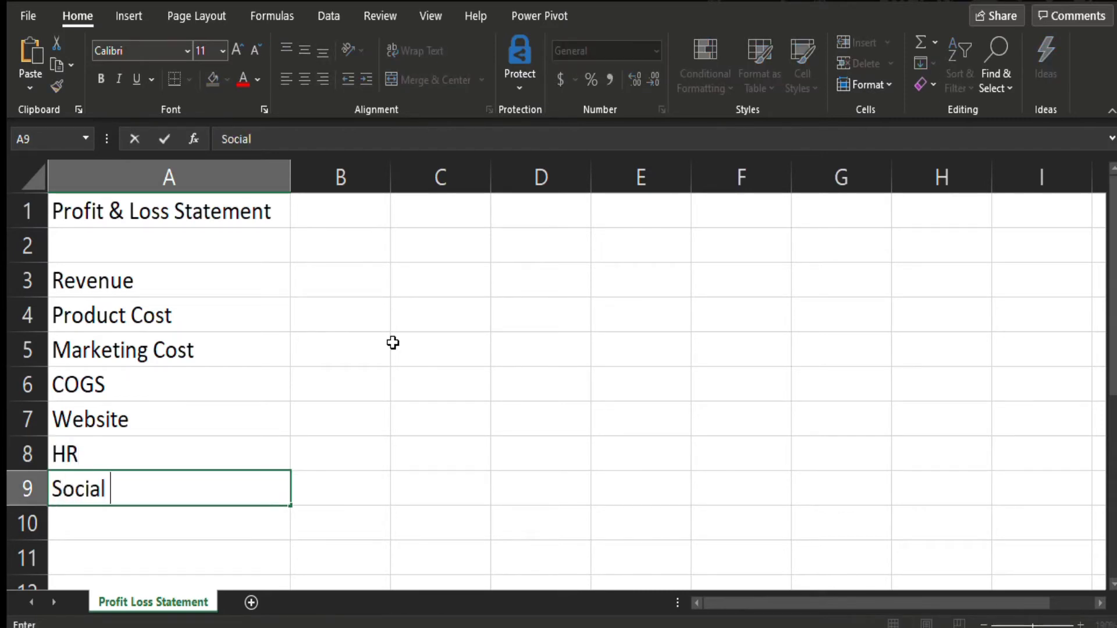
{"action": "type", "text": "Media"}
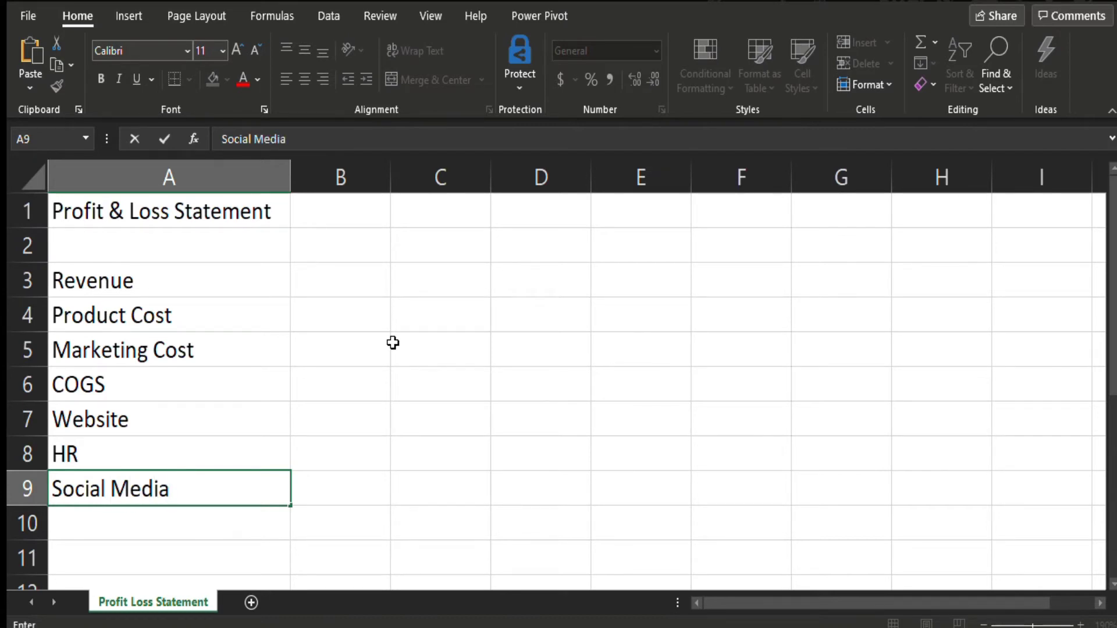
{"action": "key", "text": "Return"}
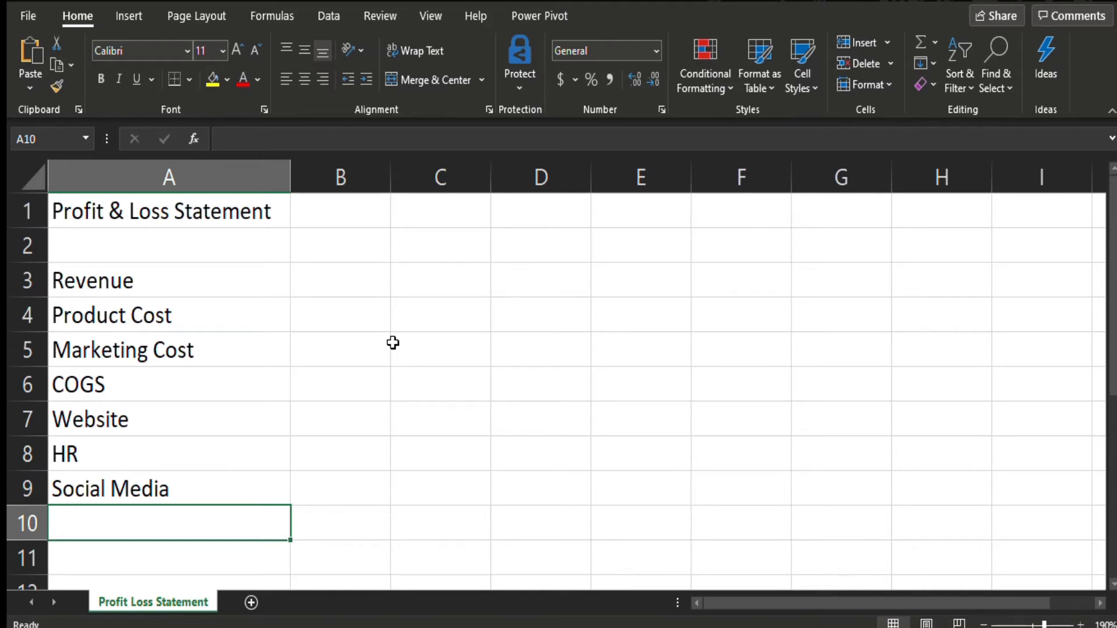
Step: Select cells A3 through A9 one by one to review the revenue and cost labels
{"action": "left_click", "coordinate": [160, 282]}
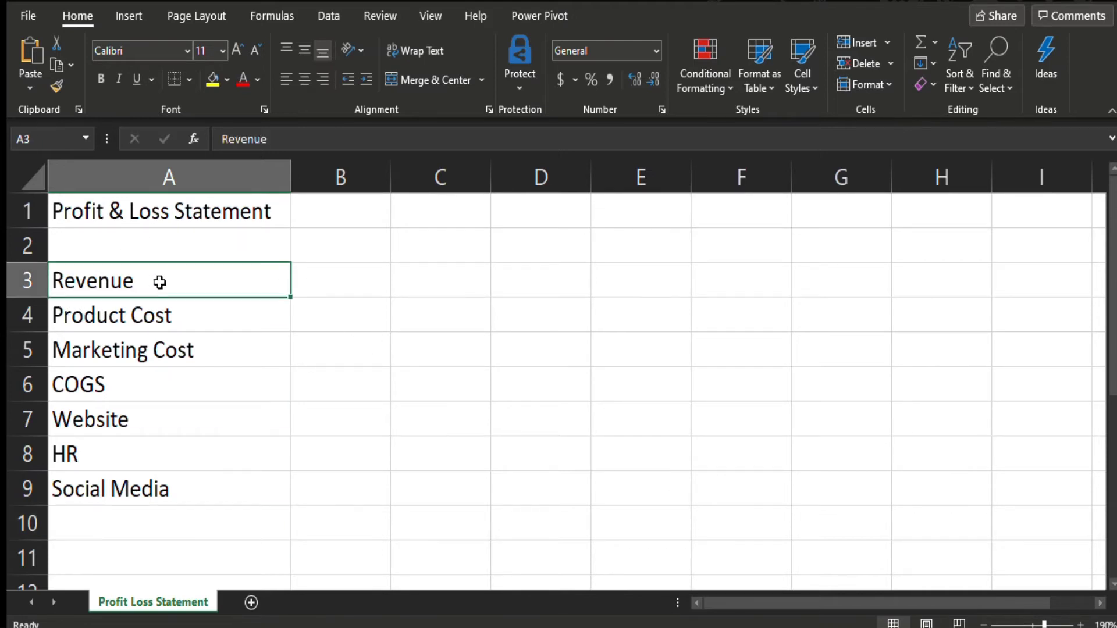
{"action": "left_click", "coordinate": [140, 309]}
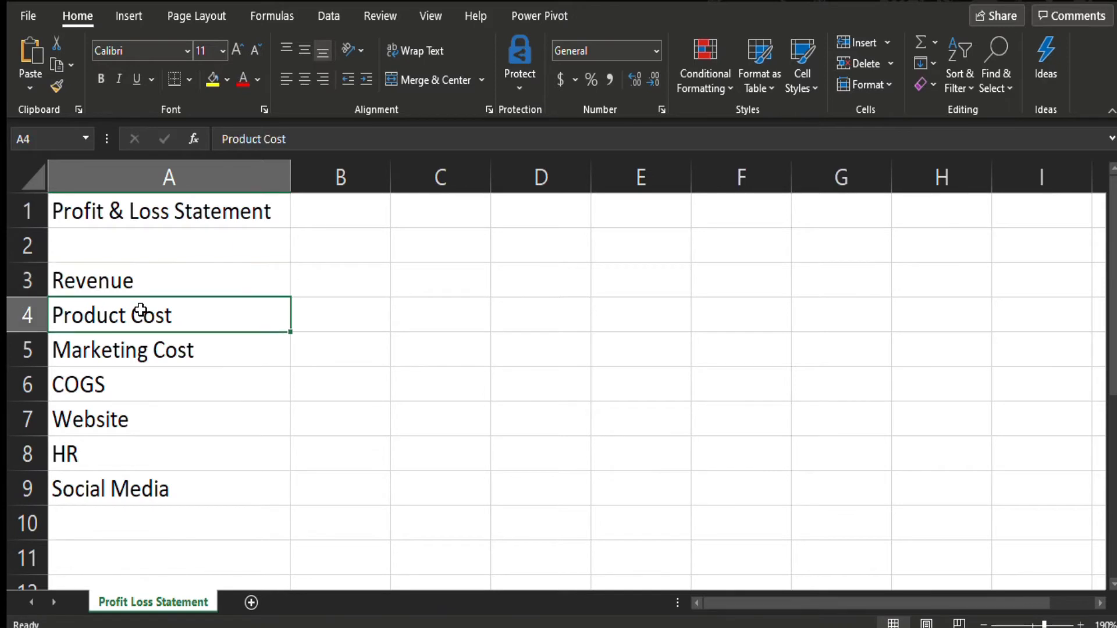
{"action": "left_click", "coordinate": [117, 346]}
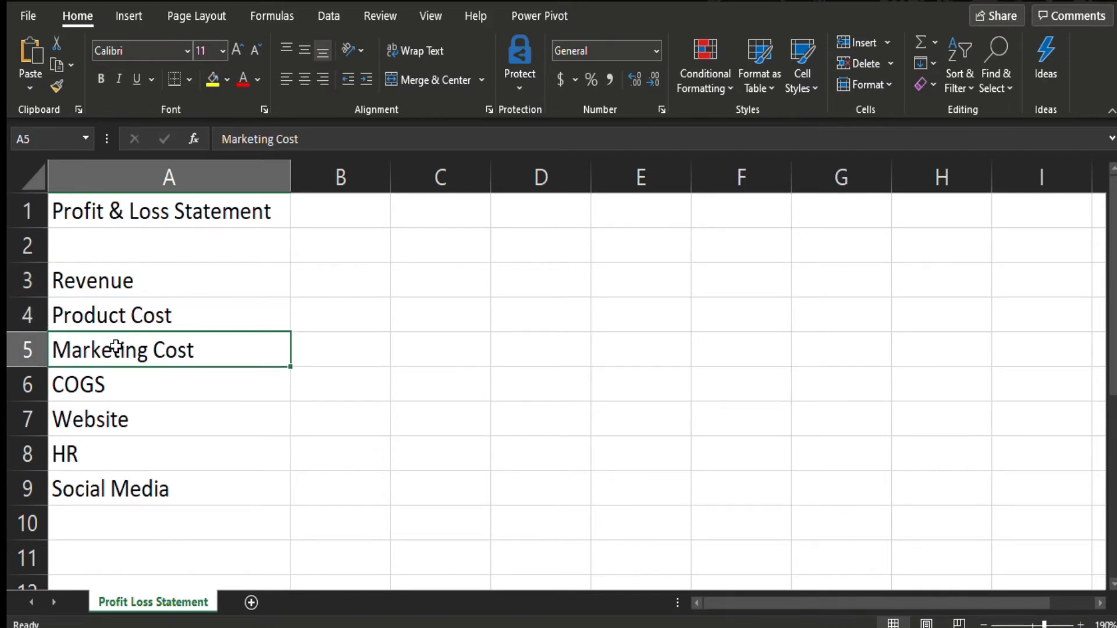
{"action": "left_click", "coordinate": [108, 386]}
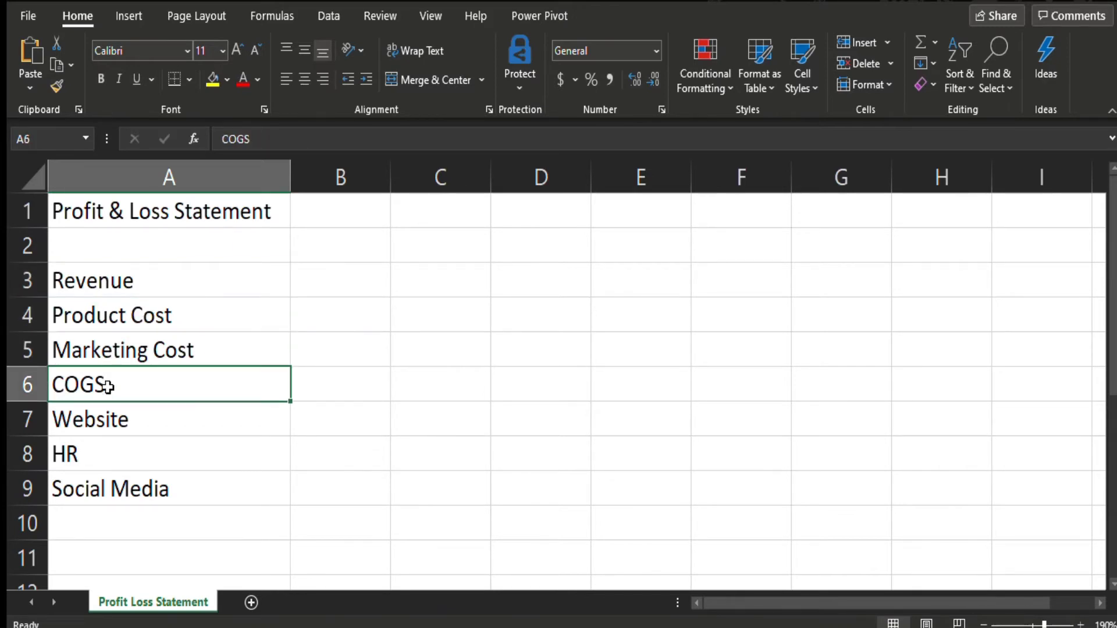
{"action": "left_click", "coordinate": [100, 429]}
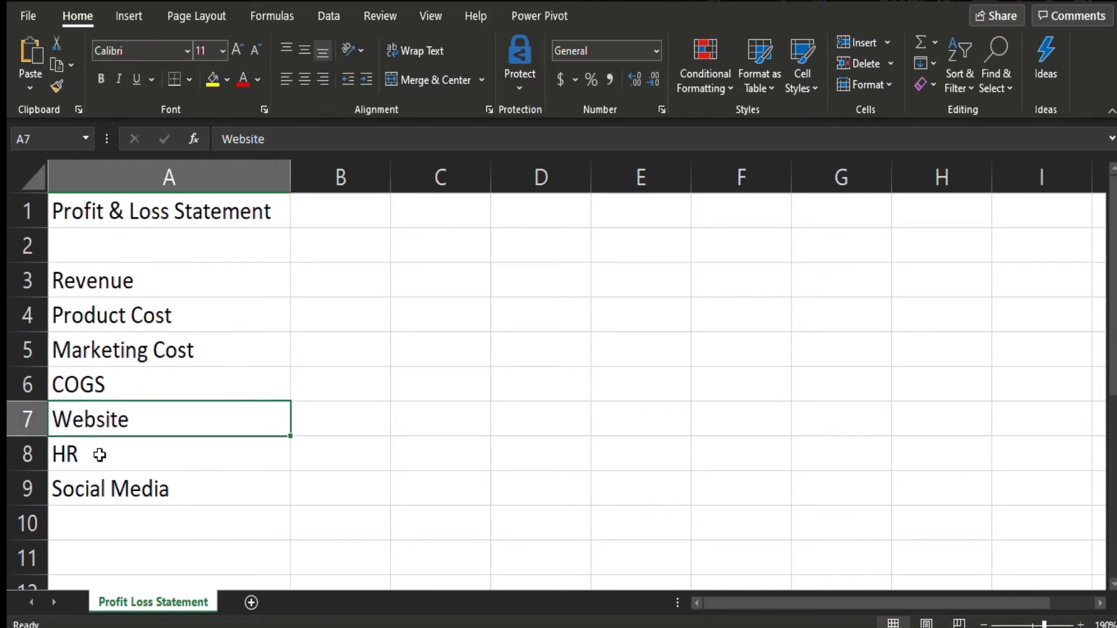
{"action": "left_click", "coordinate": [99, 454]}
{"action": "left_click", "coordinate": [99, 486]}
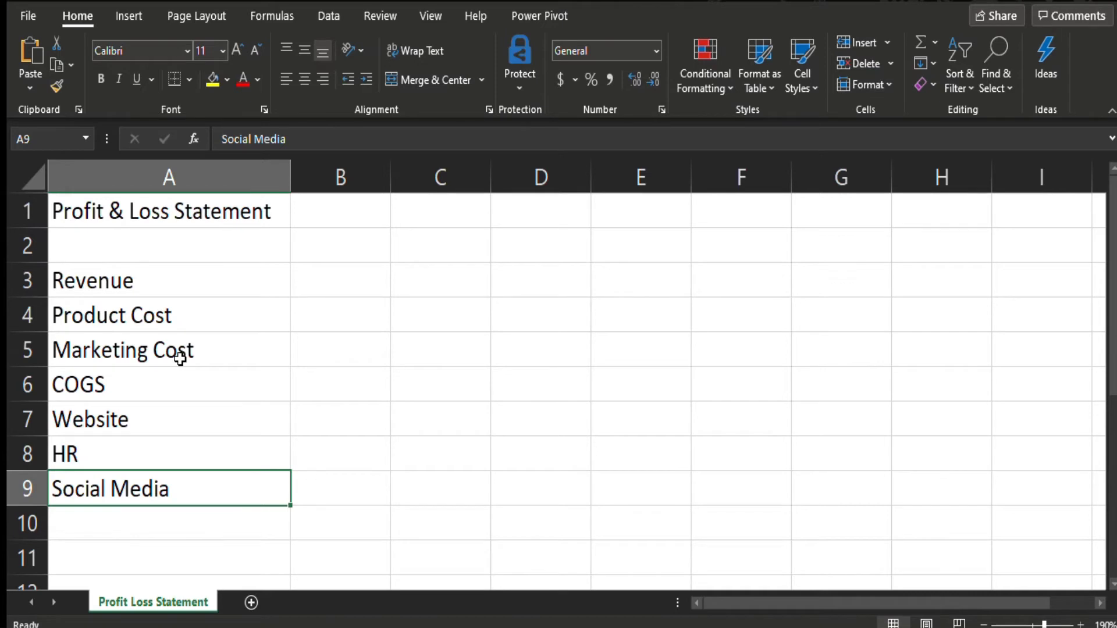
Step: Enter 1000000 as the Revenue amount in cell B3 and reselect the cell to check the entry
{"action": "left_click", "coordinate": [367, 273]}
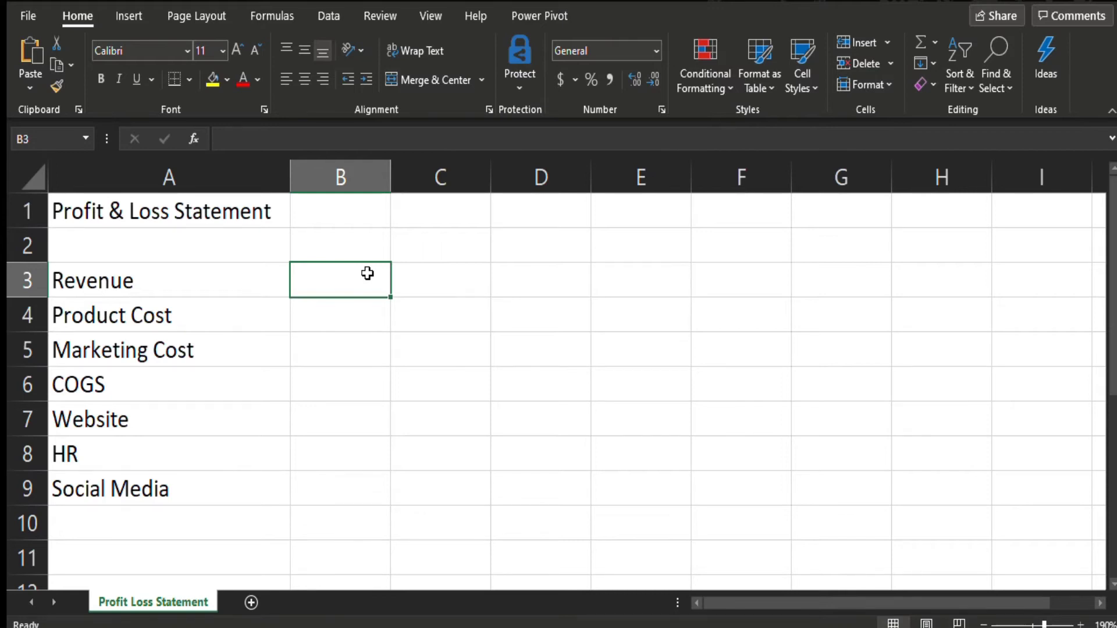
{"action": "type", "text": "100"}
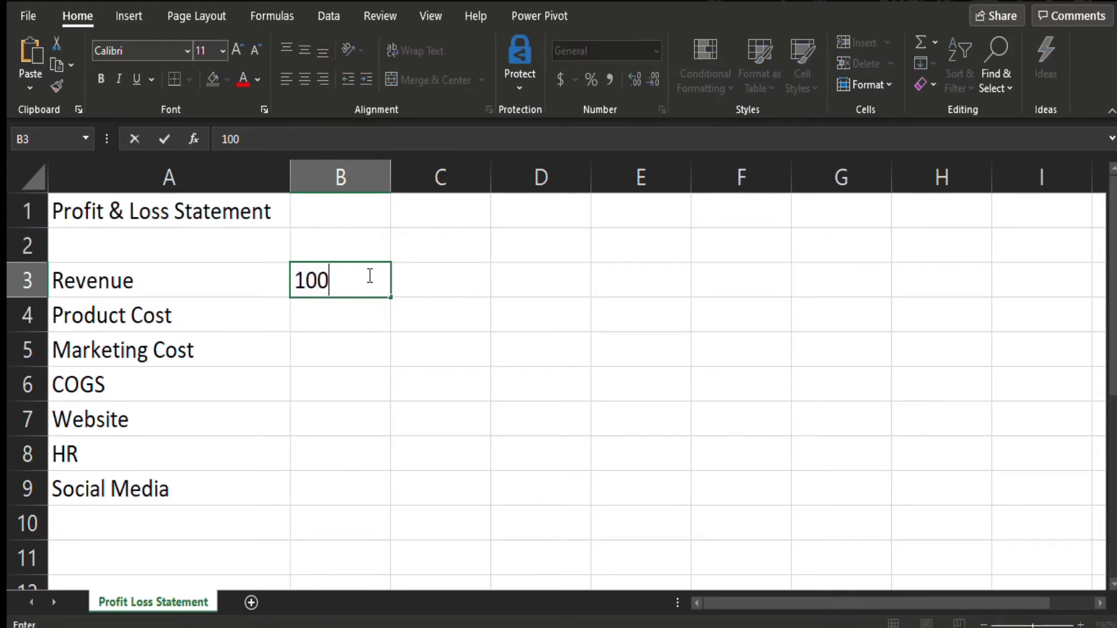
{"action": "type", "text": "0000"}
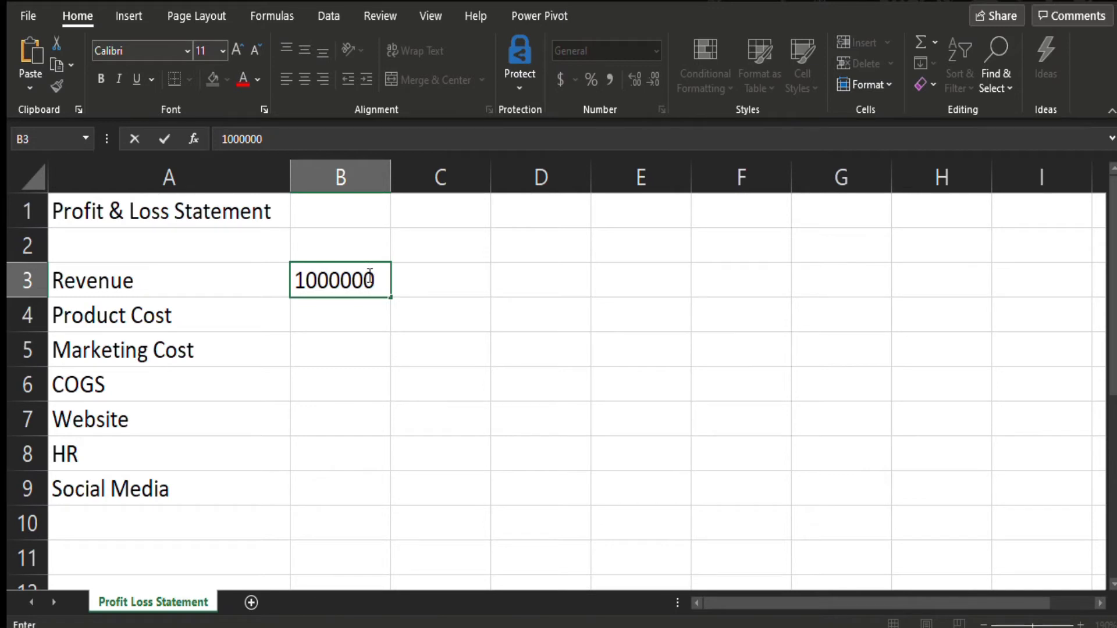
{"action": "key", "text": "Return"}
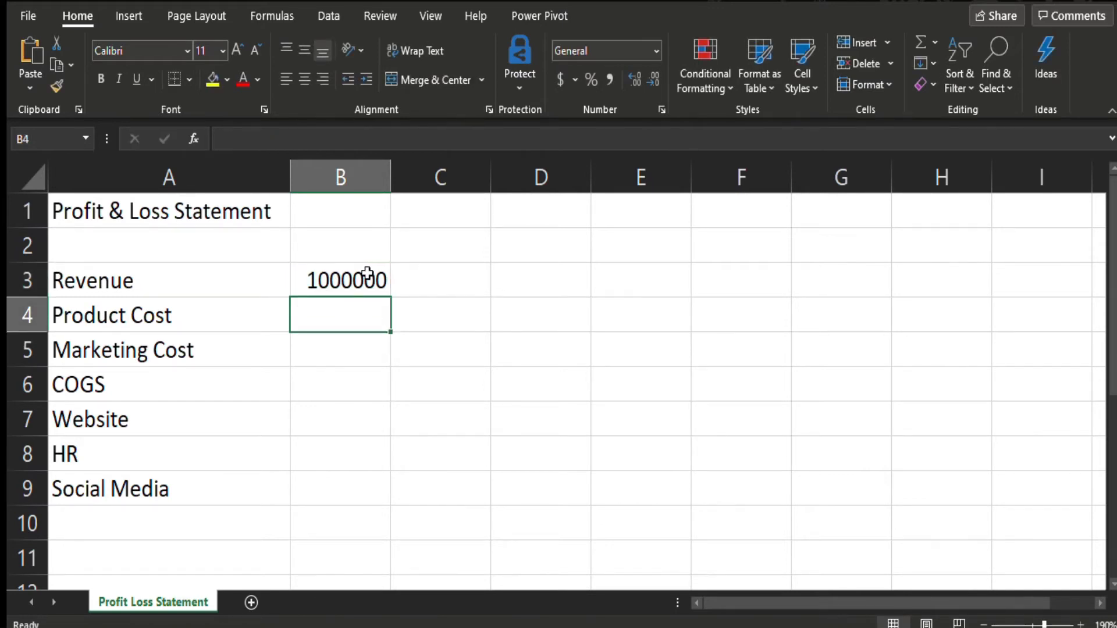
{"action": "left_click", "coordinate": [367, 273]}
{"action": "key", "text": "Return"}
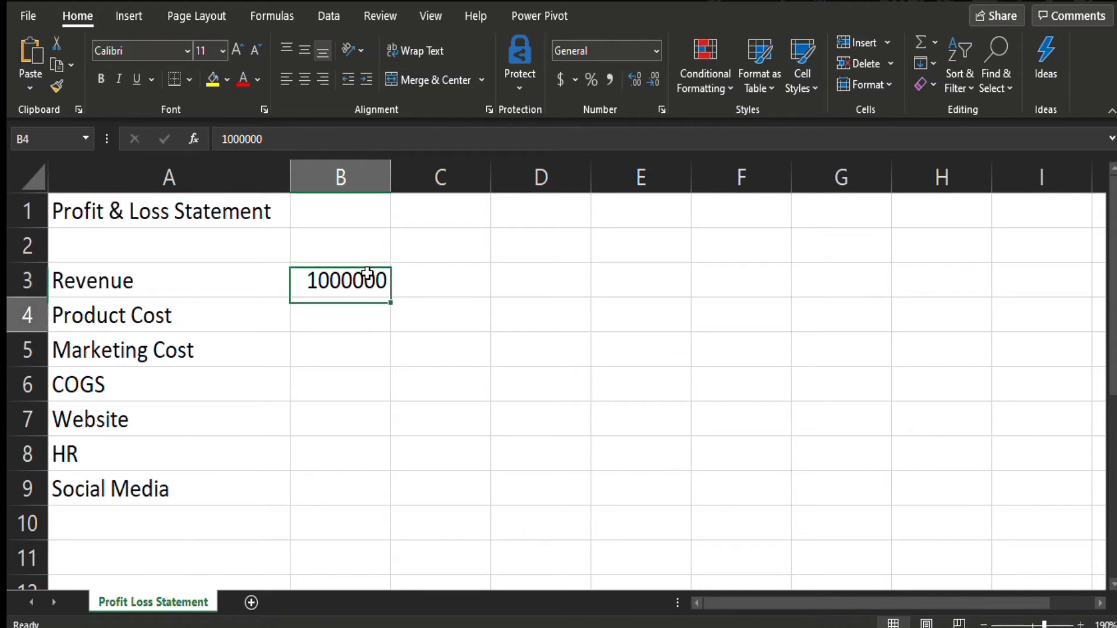
{"action": "left_click", "coordinate": [367, 273]}
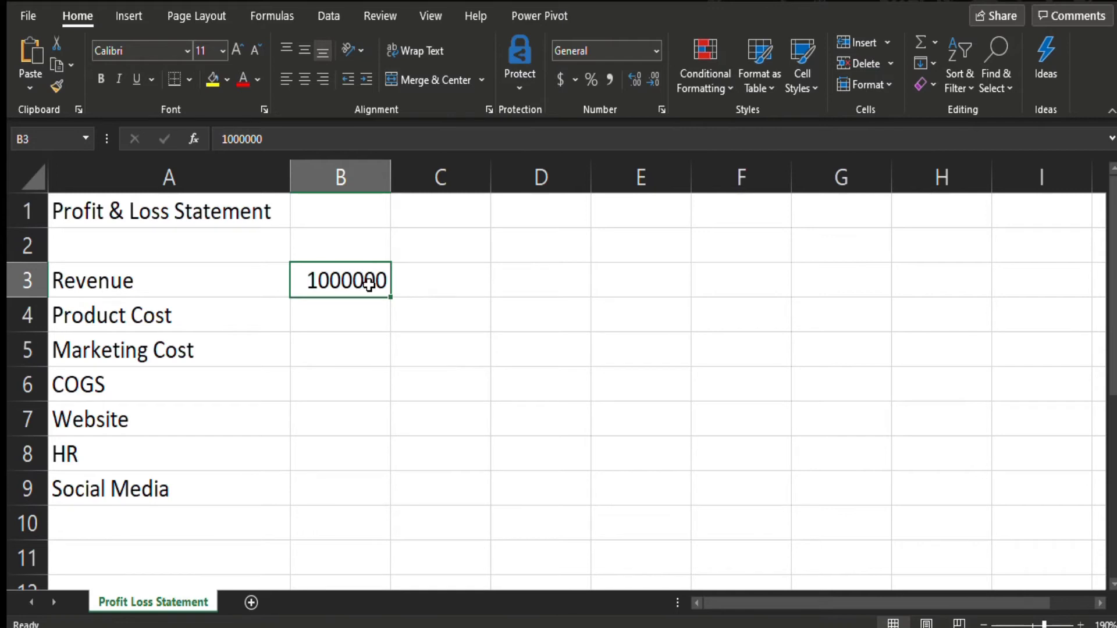
{"action": "key", "text": "Return"}
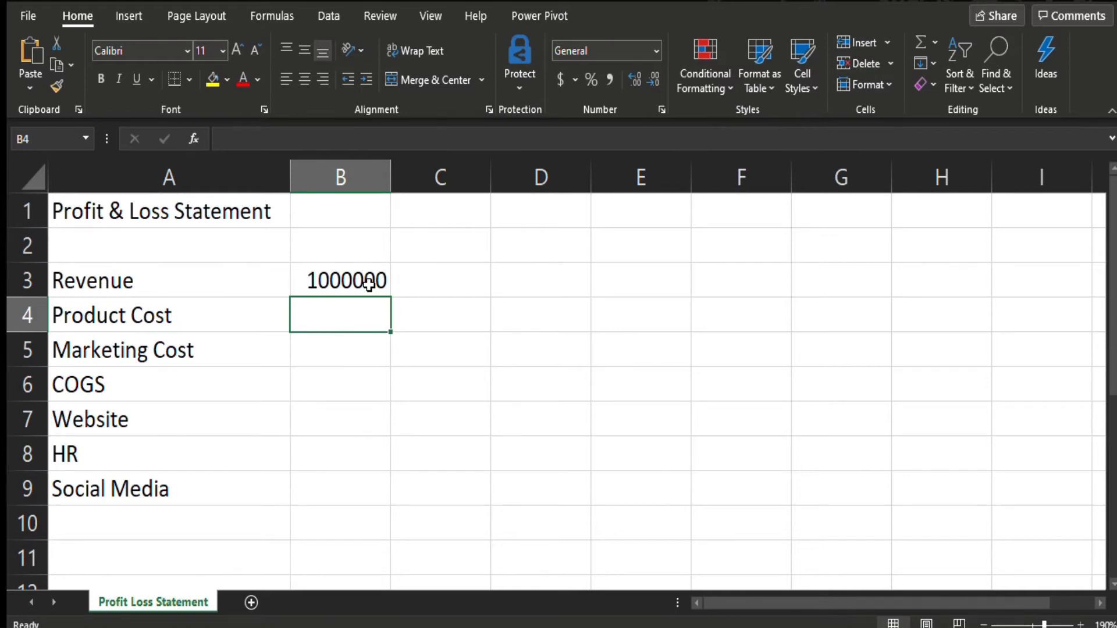
Step: Apply the comma number style to the Revenue amount in B3 and extend it to four decimal places
{"action": "left_click", "coordinate": [368, 284]}
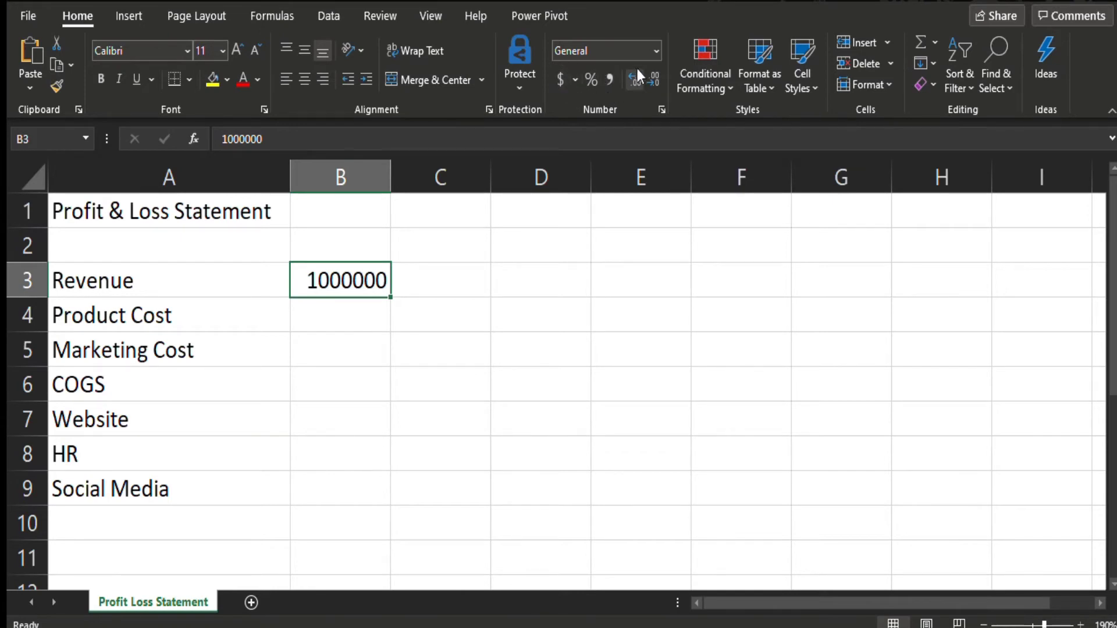
{"action": "left_click", "coordinate": [605, 80]}
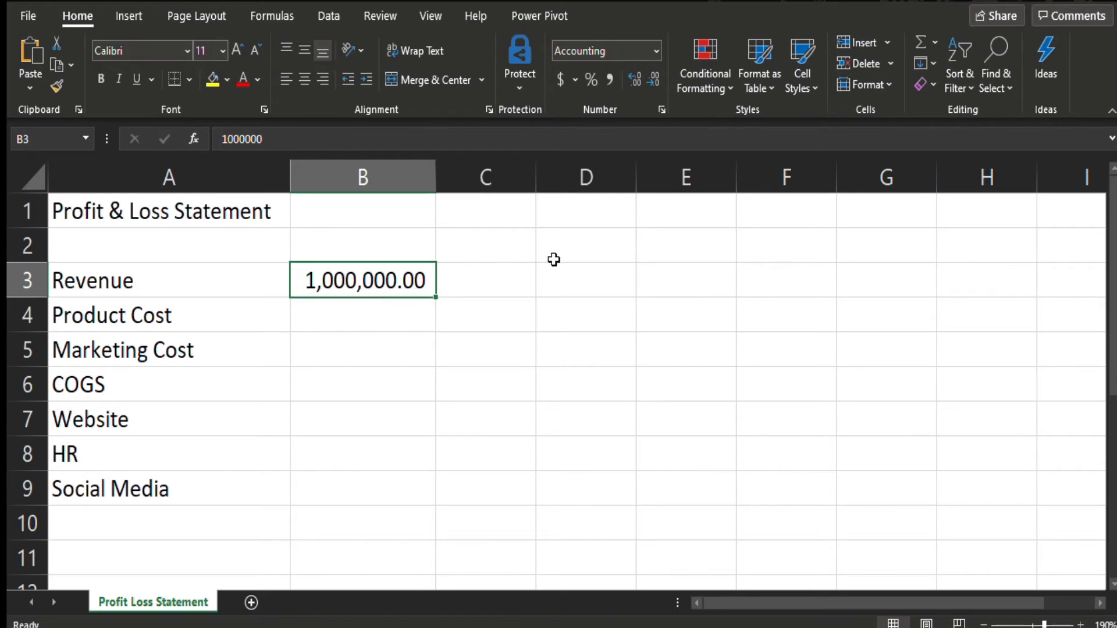
{"action": "left_click", "coordinate": [628, 74]}
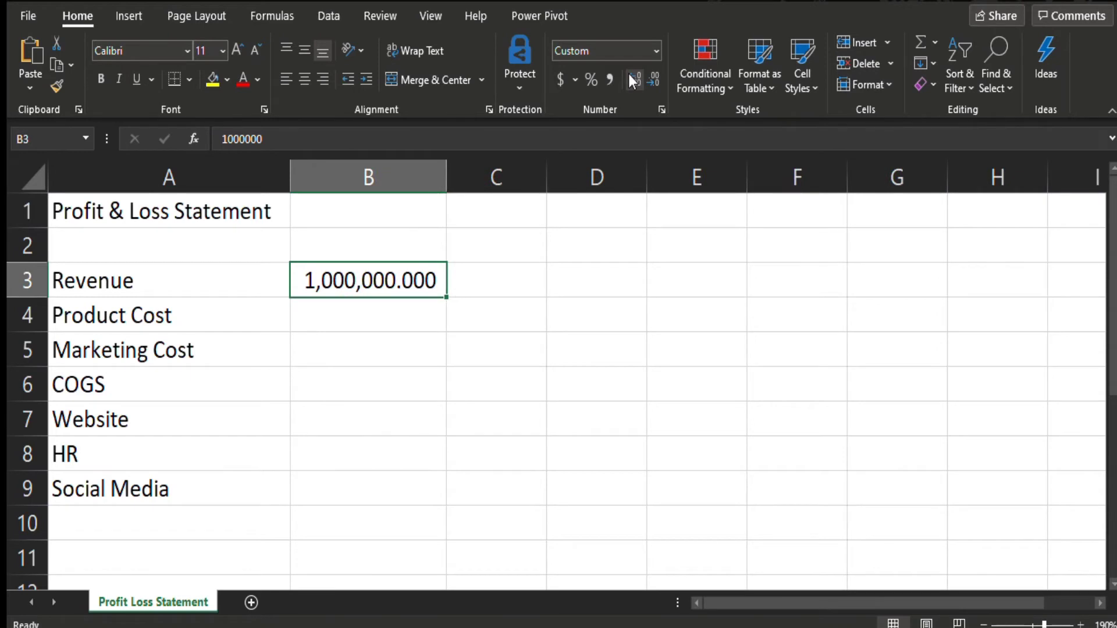
{"action": "left_click", "coordinate": [628, 75]}
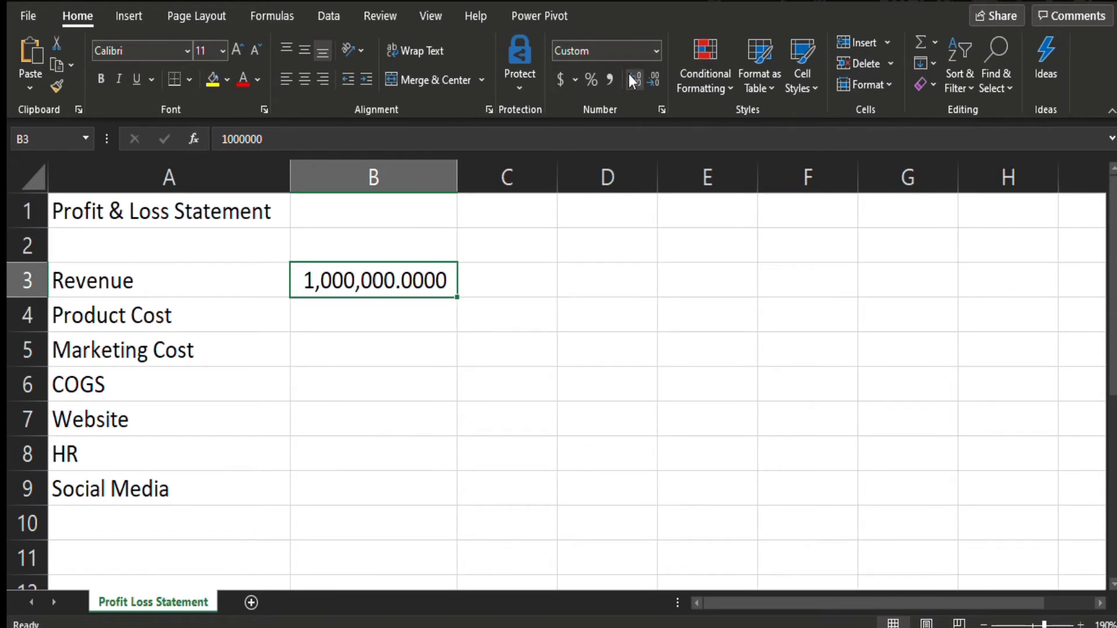
Step: Reduce the Revenue amount in B3 to no decimal places
{"action": "left_click", "coordinate": [645, 80]}
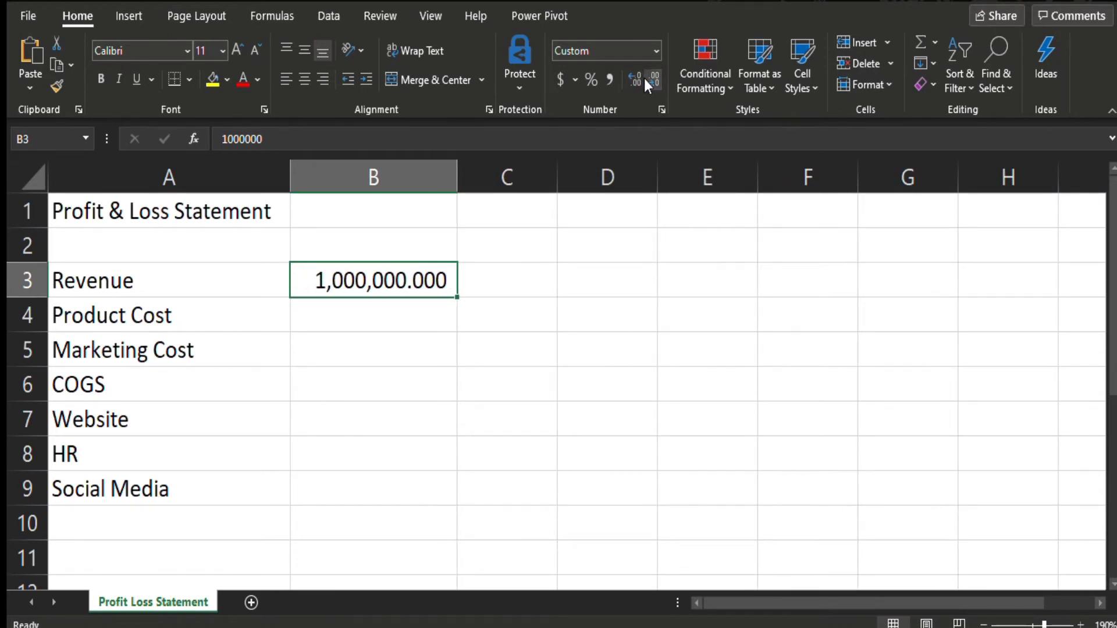
{"action": "left_click", "coordinate": [645, 80]}
{"action": "left_click", "coordinate": [644, 80]}
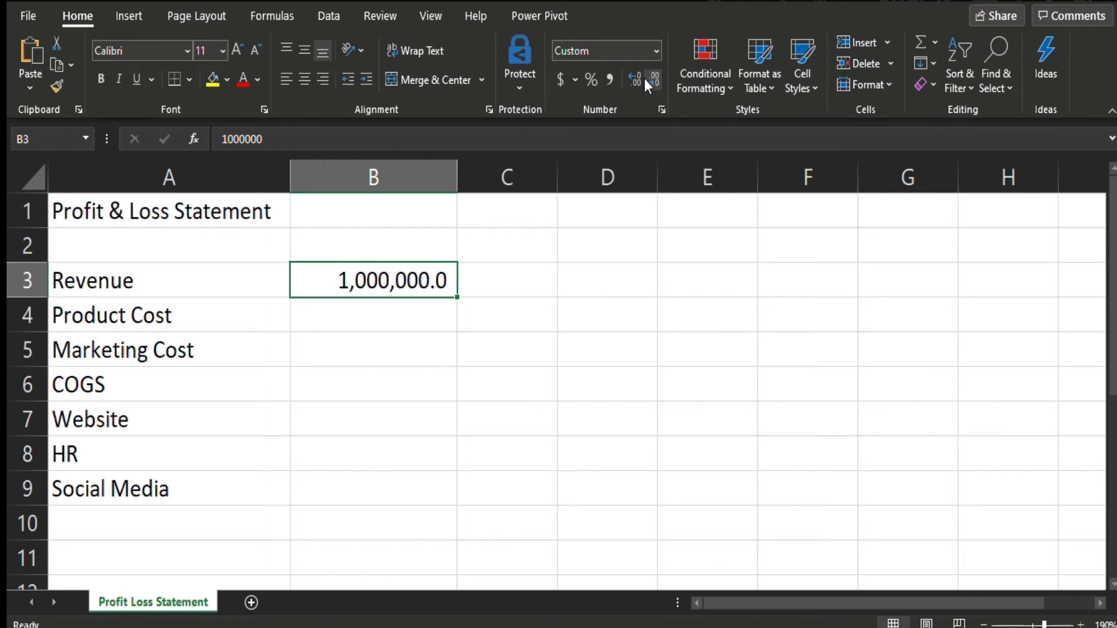
{"action": "left_click", "coordinate": [644, 79]}
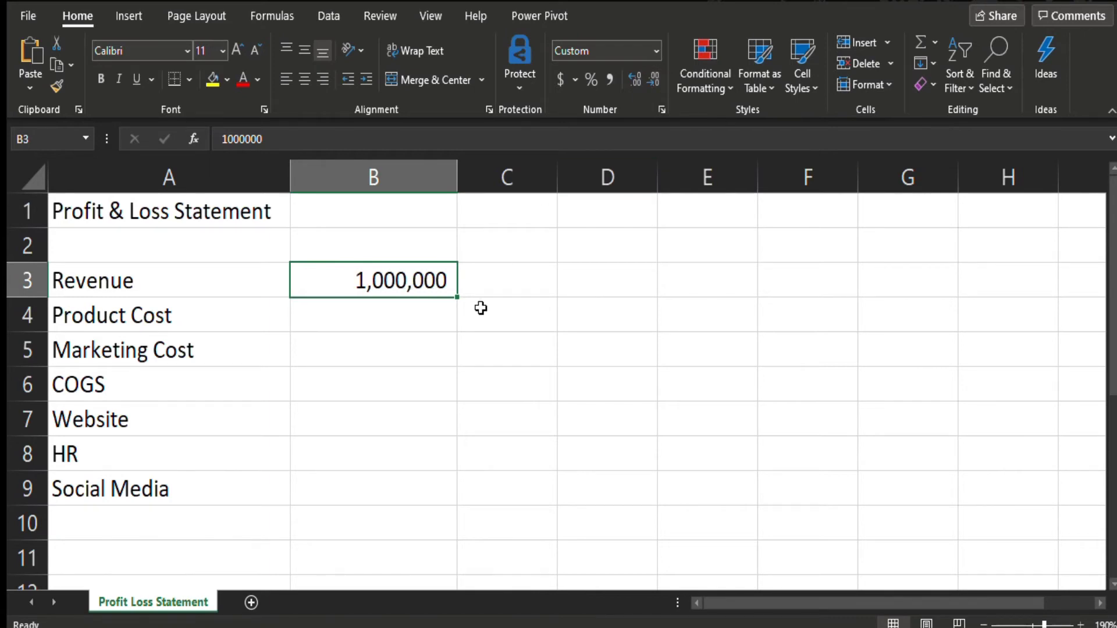
Step: Enter the amounts 200000 for Product Cost in B4 and 100000 for Marketing Cost in B5
{"action": "left_click", "coordinate": [375, 319]}
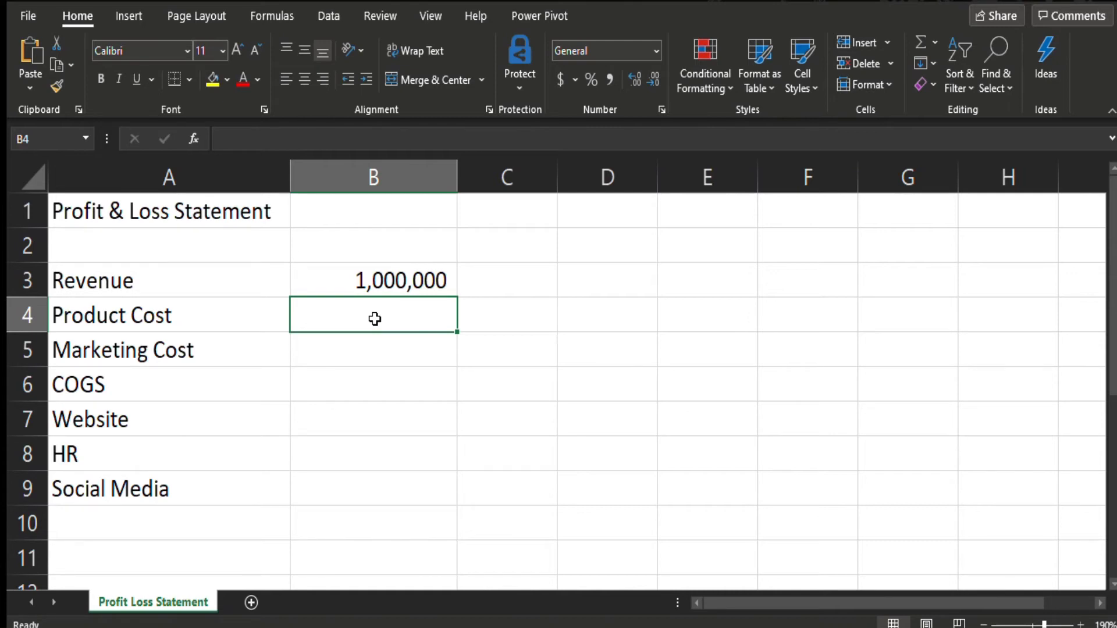
{"action": "type", "text": "200000"}
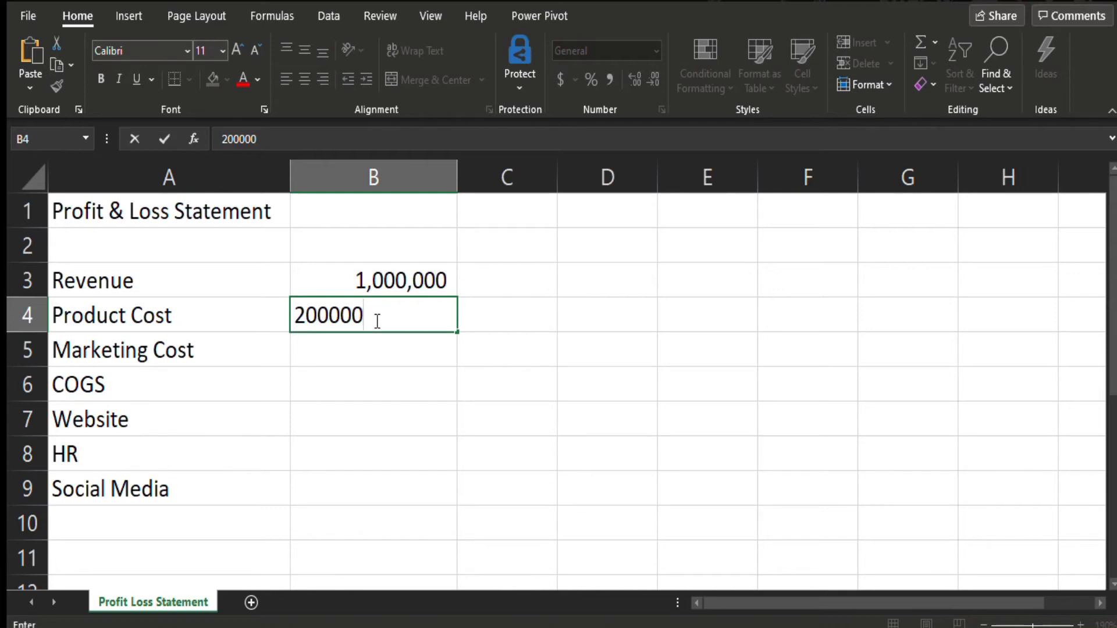
{"action": "key", "text": "Return"}
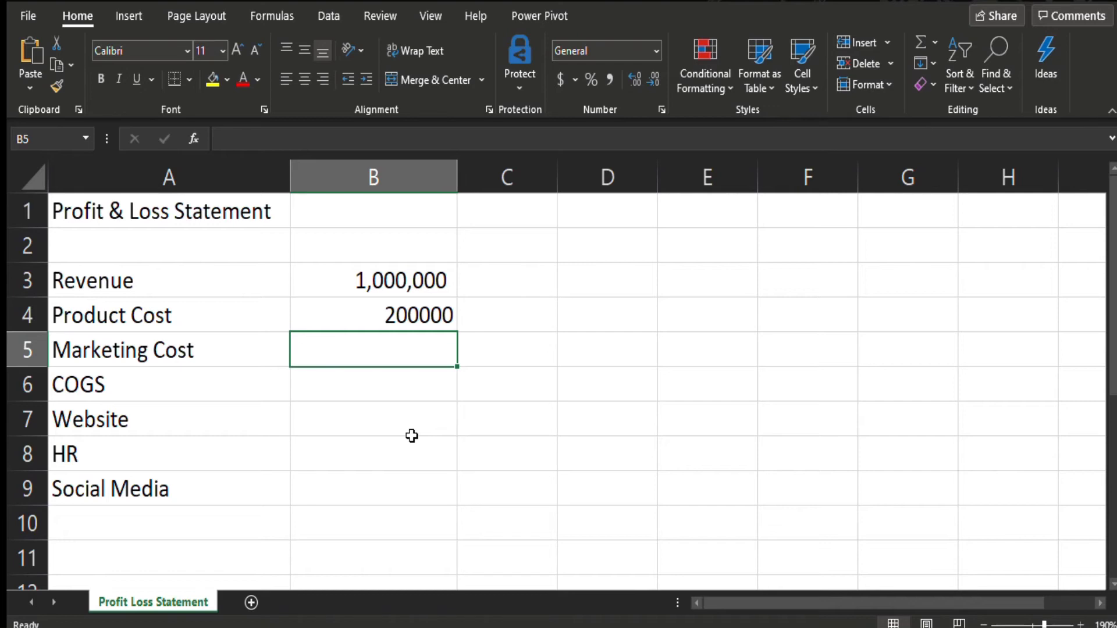
{"action": "type", "text": "100"}
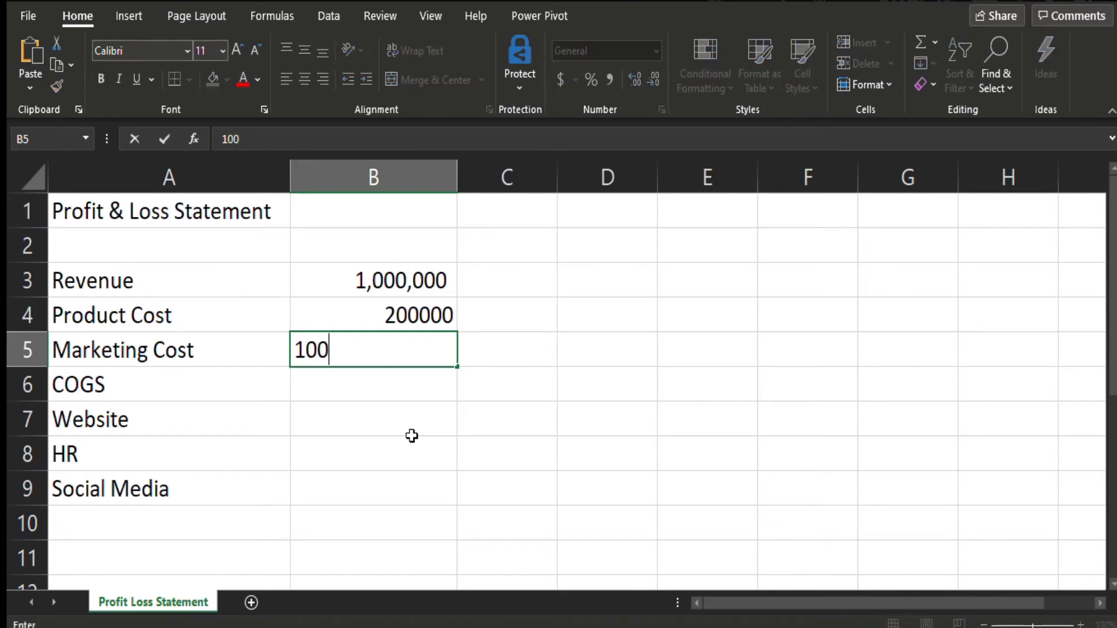
{"action": "type", "text": "000"}
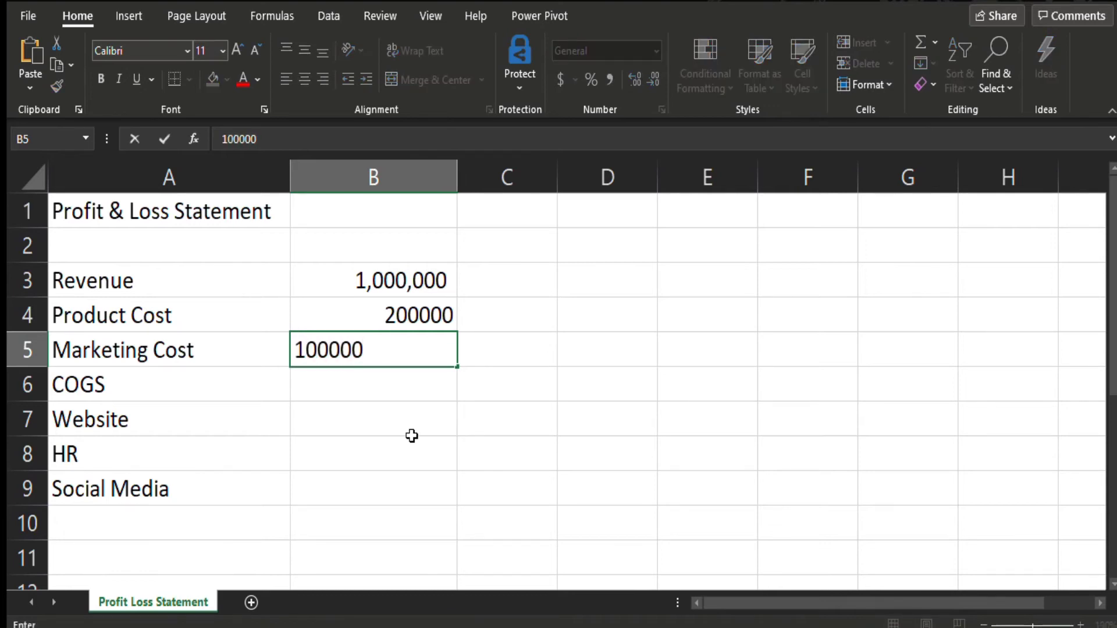
{"action": "key", "text": "Return"}
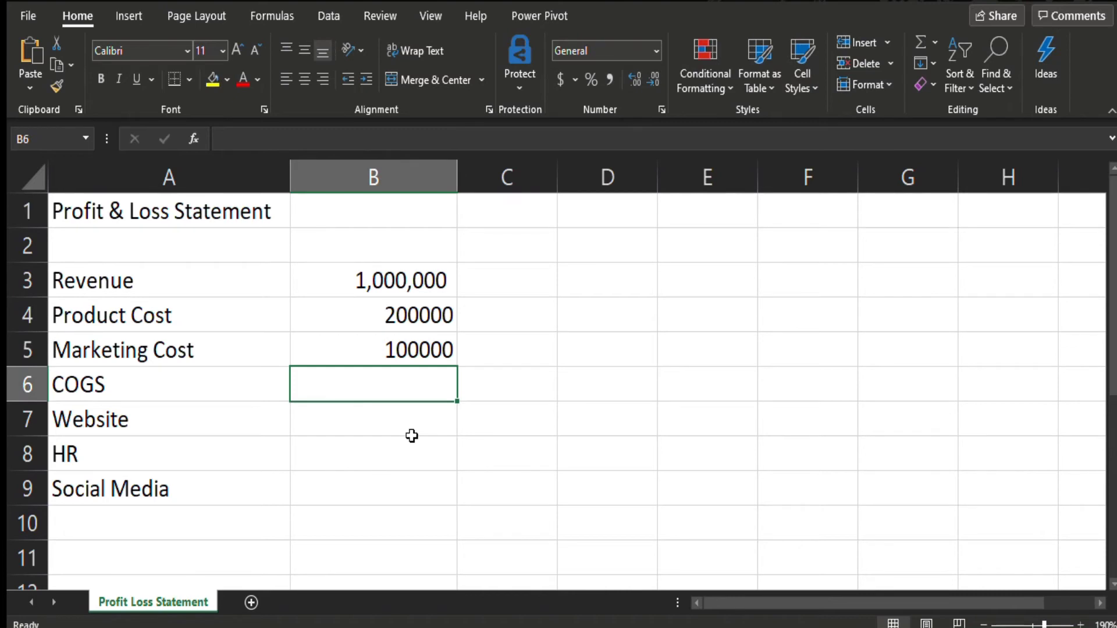
Step: Enter 50000 for COGS in B6 and 50000 for Website in B7
{"action": "type", "text": "50000"}
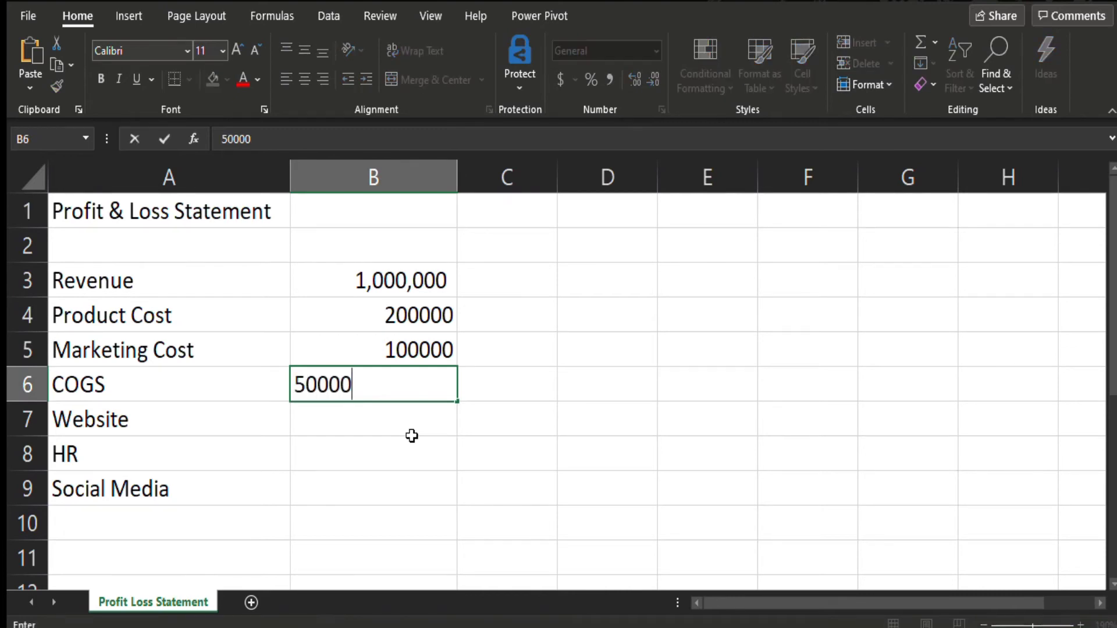
{"action": "key", "text": "Return"}
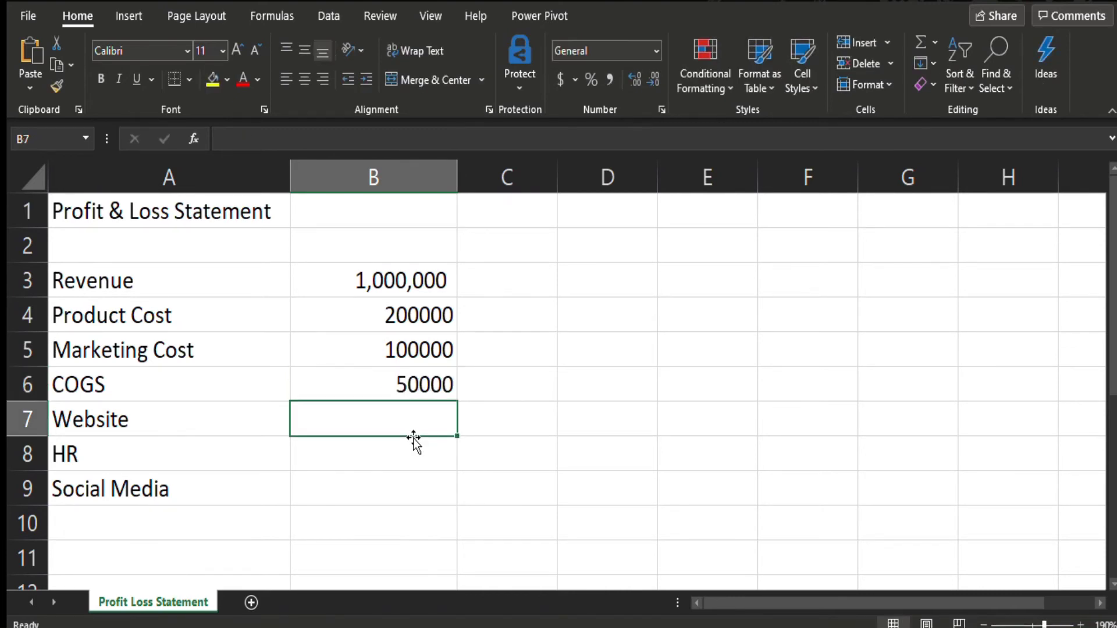
{"action": "type", "text": "50"}
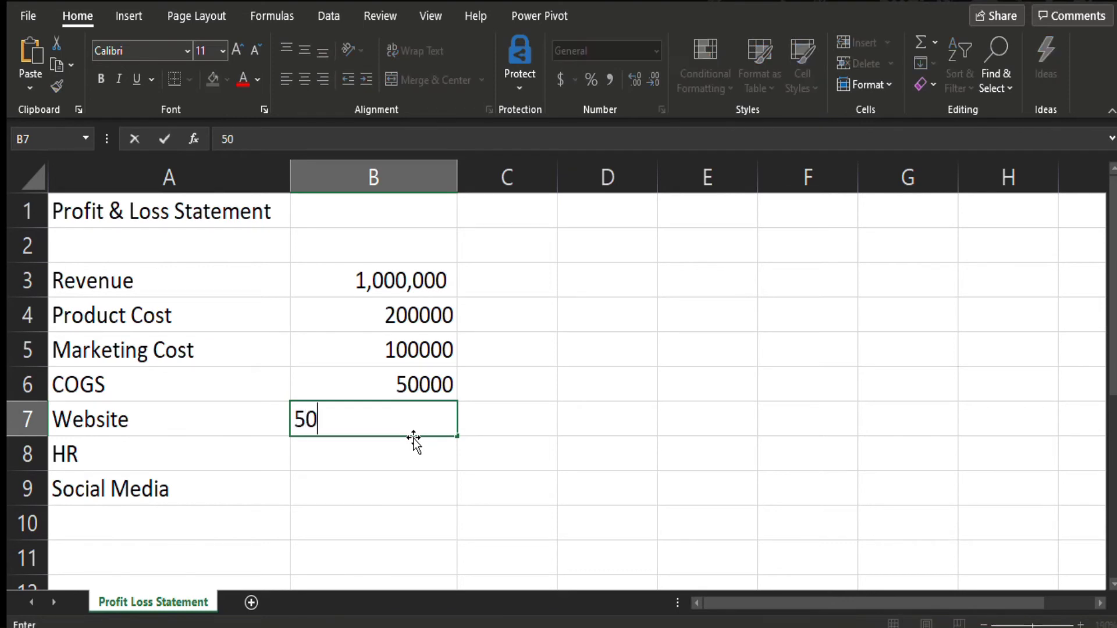
{"action": "type", "text": "000"}
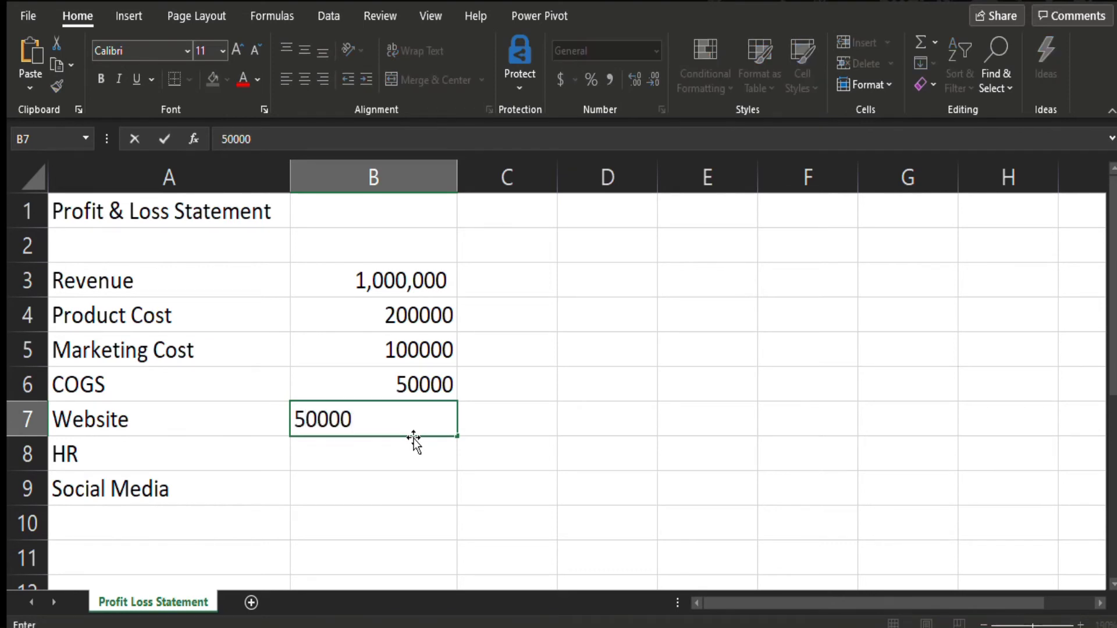
{"action": "key", "text": "Return"}
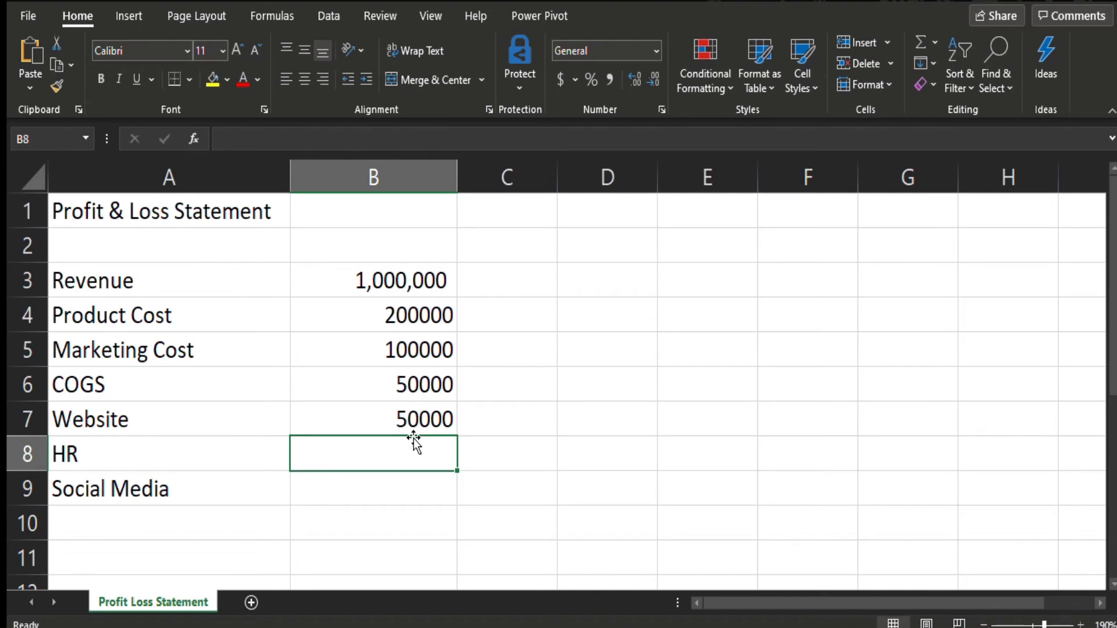
Step: Enter 100000 for HR in B8 and 50000 for Social Media in B9
{"action": "type", "text": "10000"}
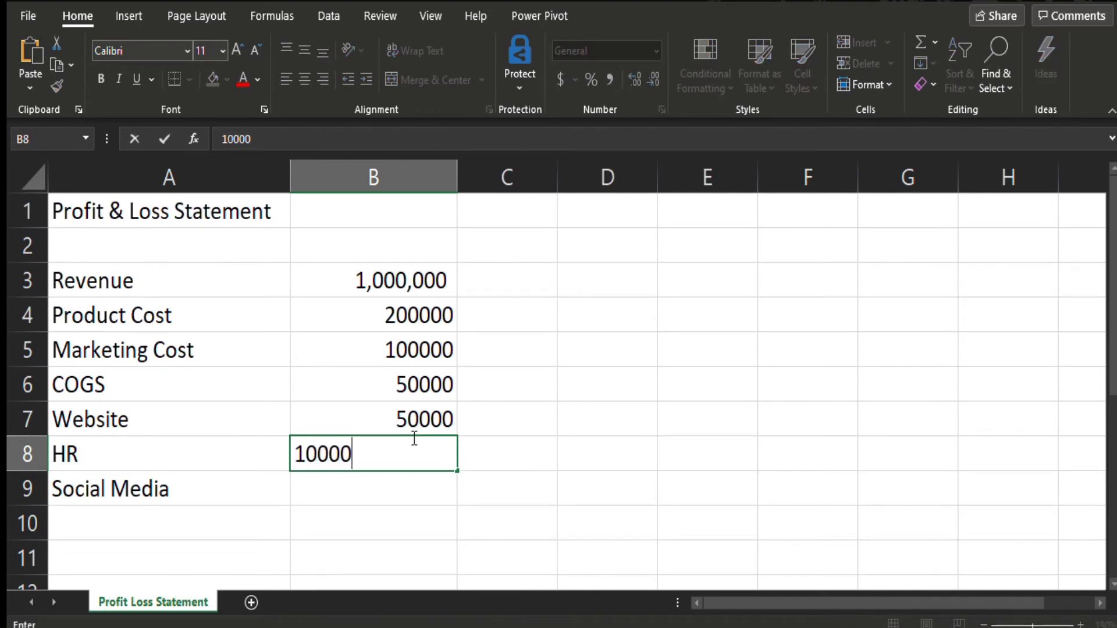
{"action": "type", "text": "0"}
{"action": "key", "text": "Return"}
{"action": "type", "text": "50000"}
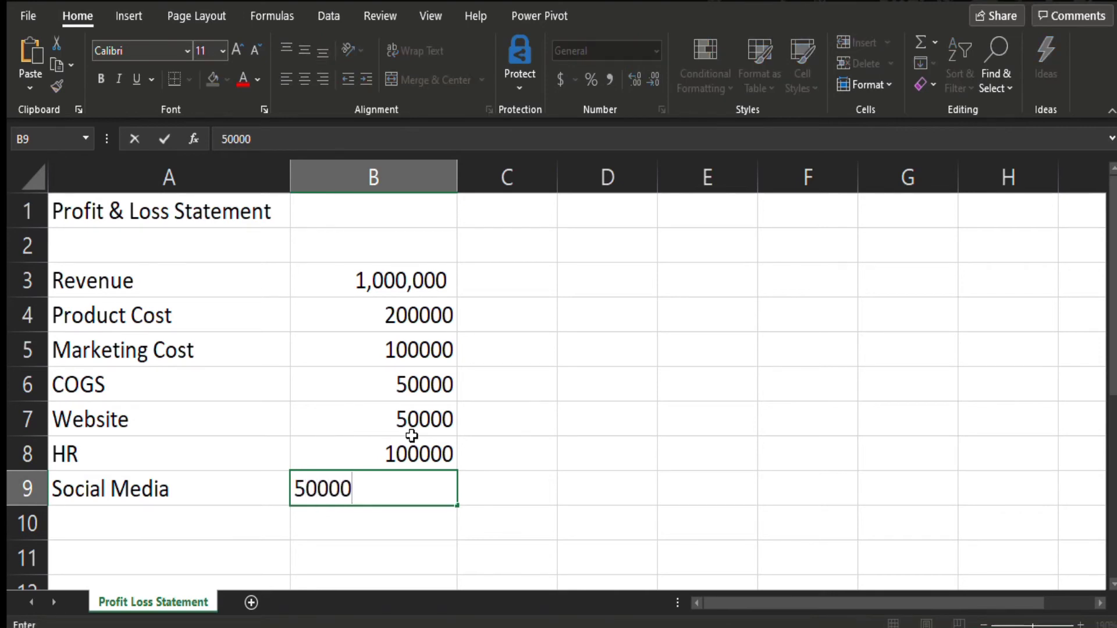
{"action": "key", "text": "Return"}
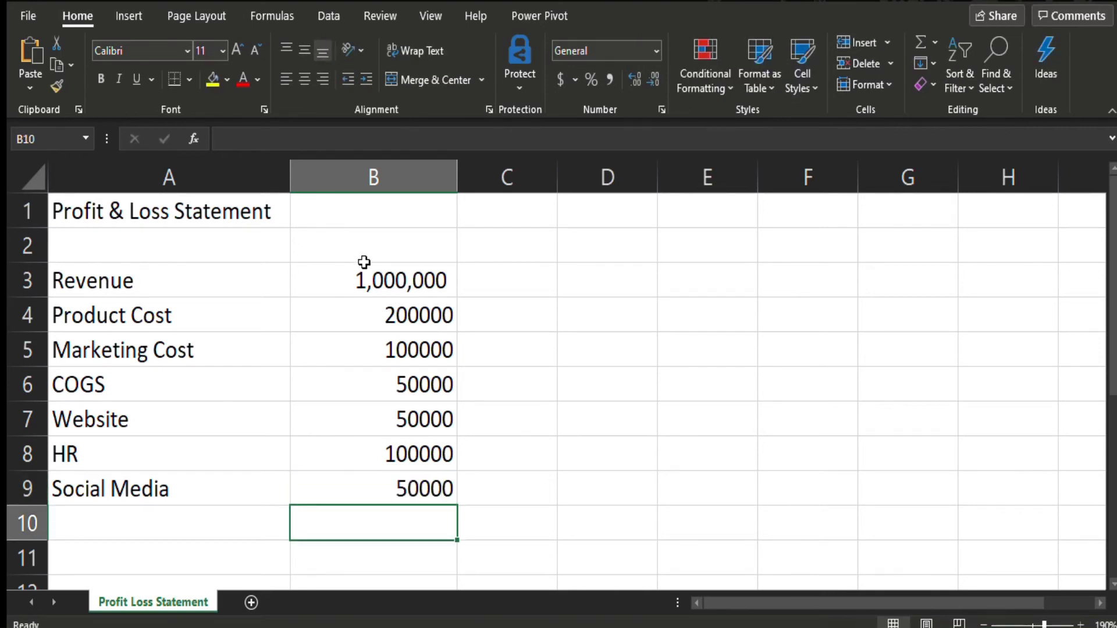
Step: Copy the number format of the Revenue amount in B3 onto the cost amounts in B4:B9 with Format Painter
{"action": "left_click", "coordinate": [423, 278]}
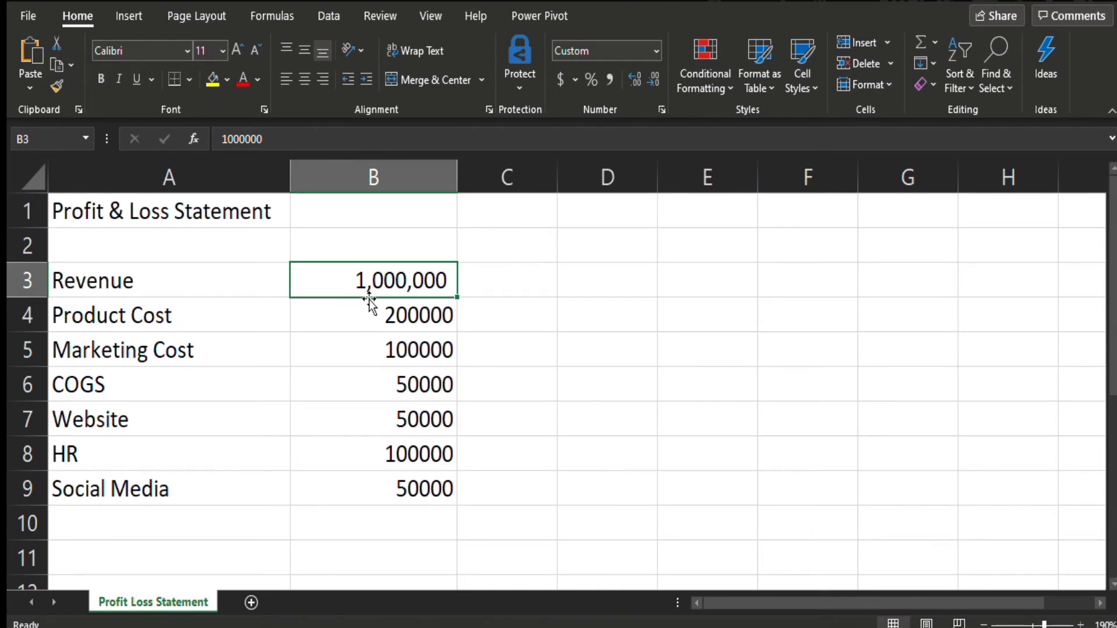
{"action": "left_click", "coordinate": [50, 82]}
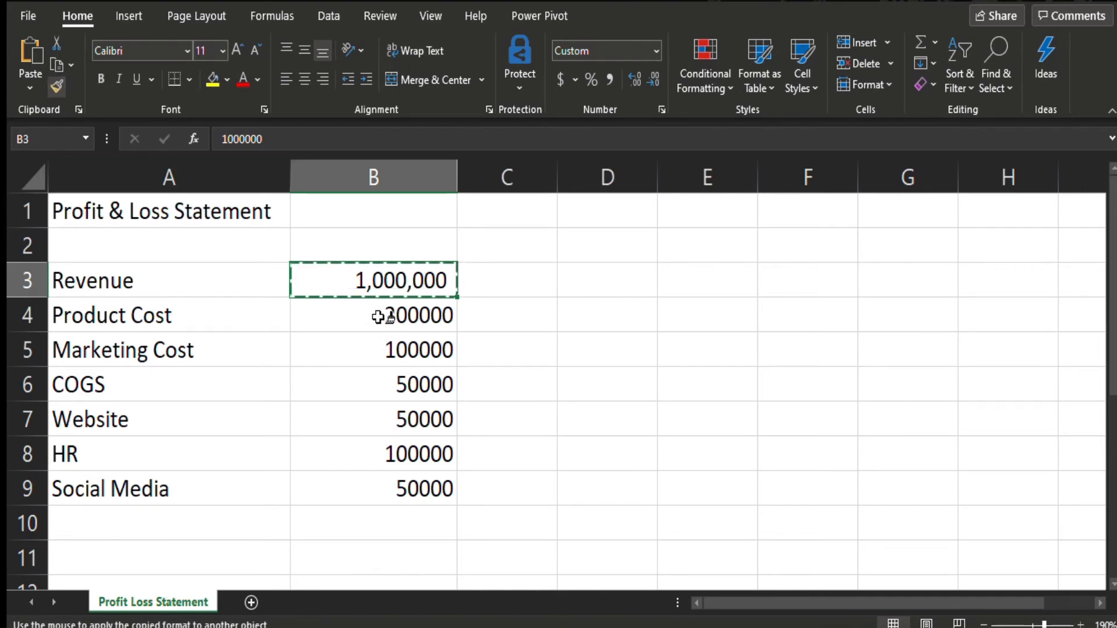
{"action": "mouse_move", "coordinate": [373, 331]}
{"action": "left_mouse_down"}
{"action": "mouse_move", "coordinate": [374, 319]}
{"action": "mouse_move", "coordinate": [382, 484]}
{"action": "left_mouse_up"}
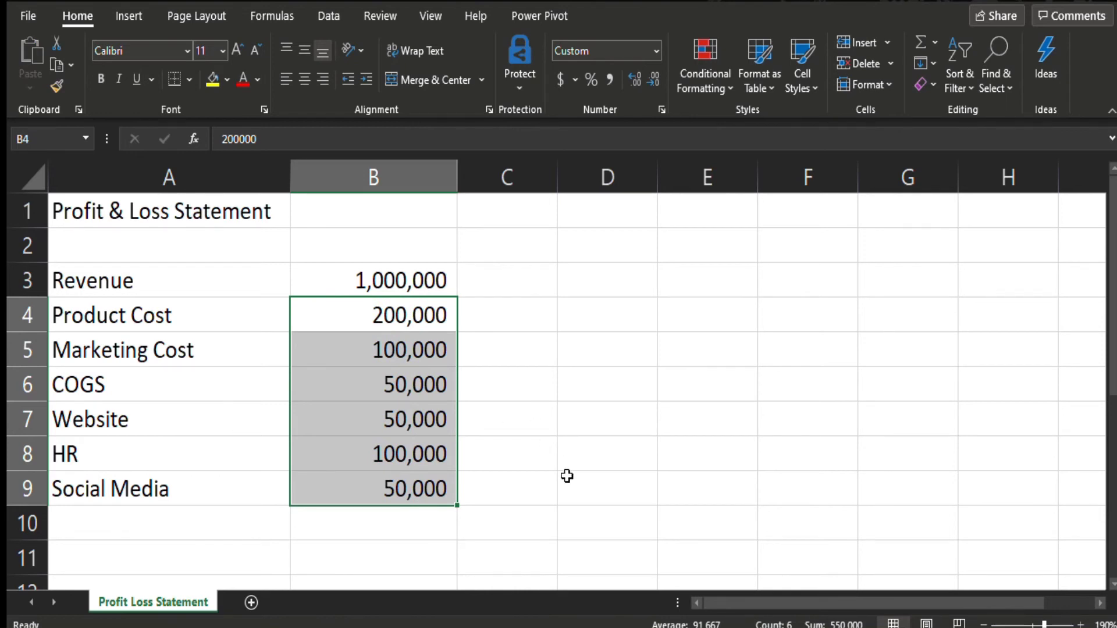
{"action": "left_click", "coordinate": [388, 525]}
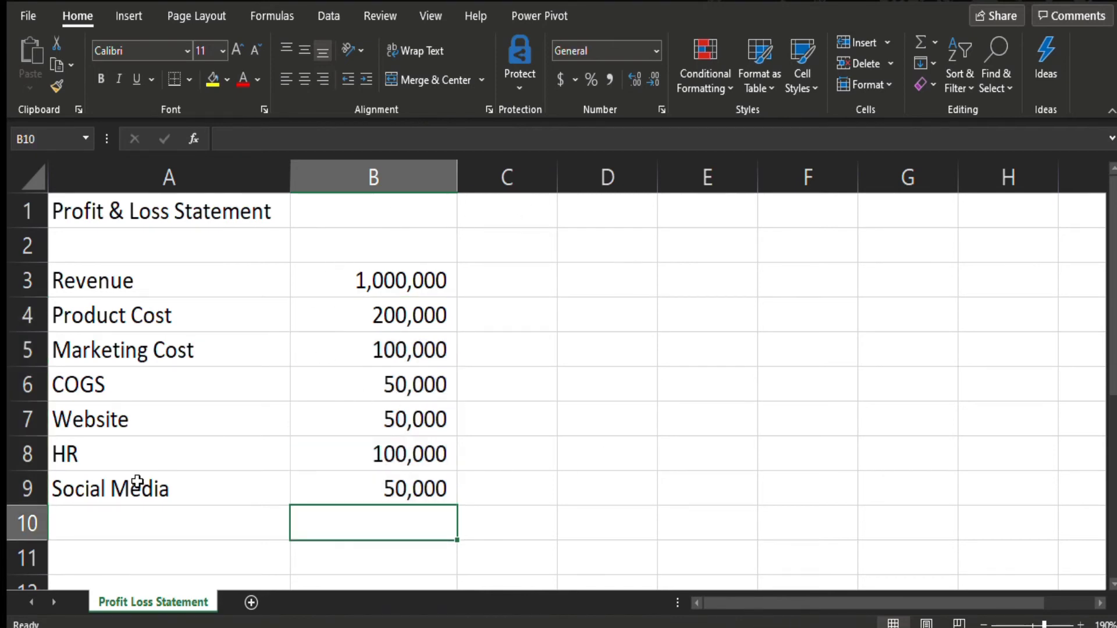
Step: Enter the label Total Expenses in A10, below Social Media
{"action": "left_click", "coordinate": [97, 533]}
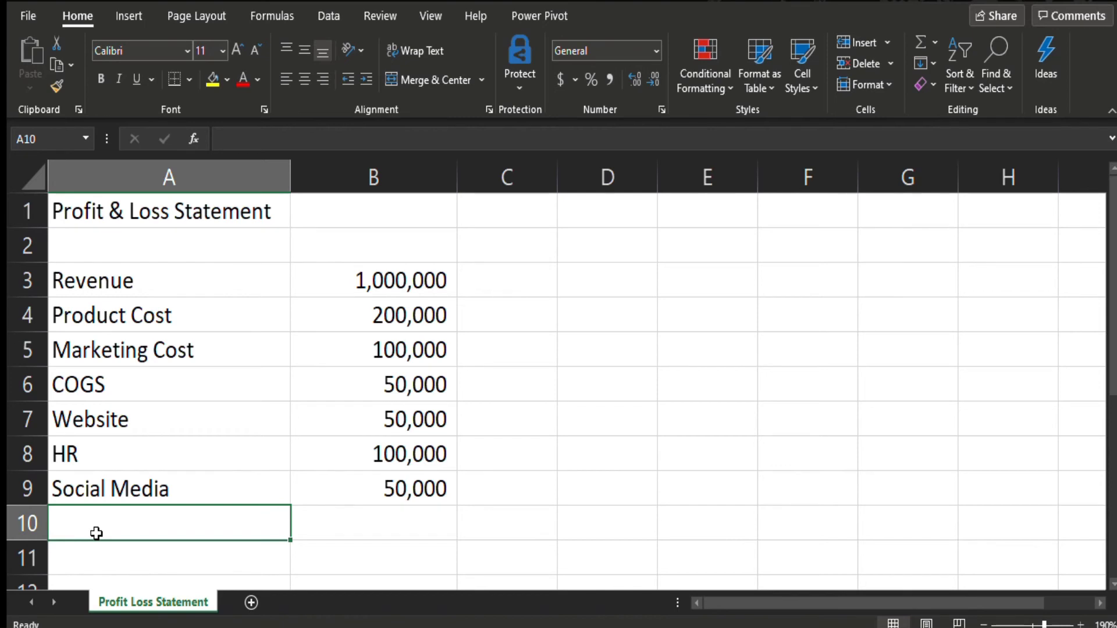
{"action": "type", "text": "To"}
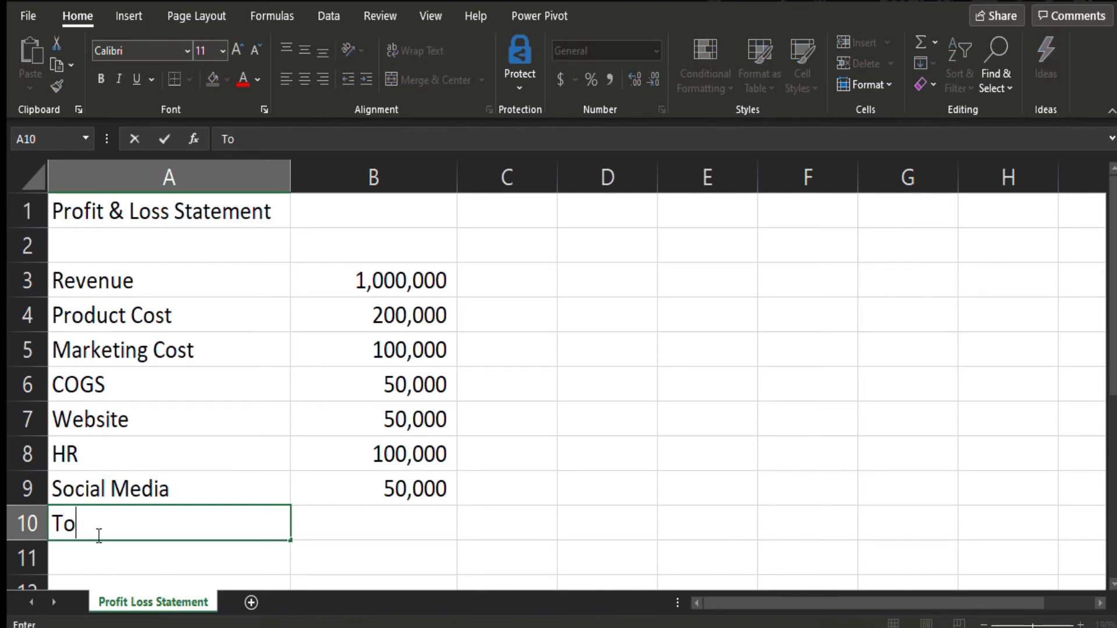
{"action": "type", "text": "tal Expe"}
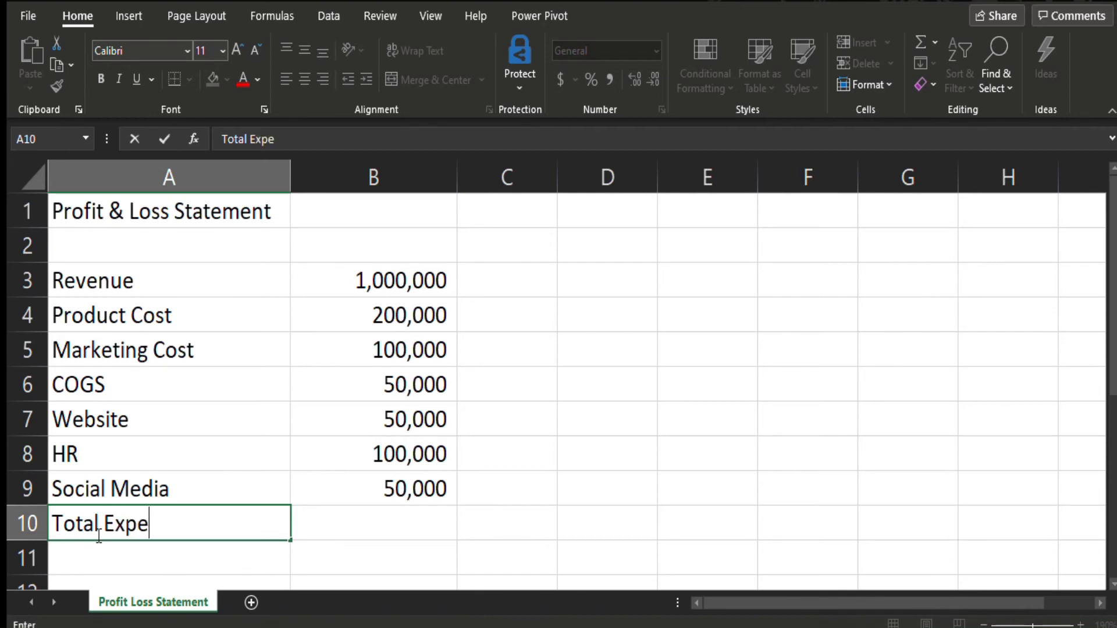
{"action": "type", "text": "nses"}
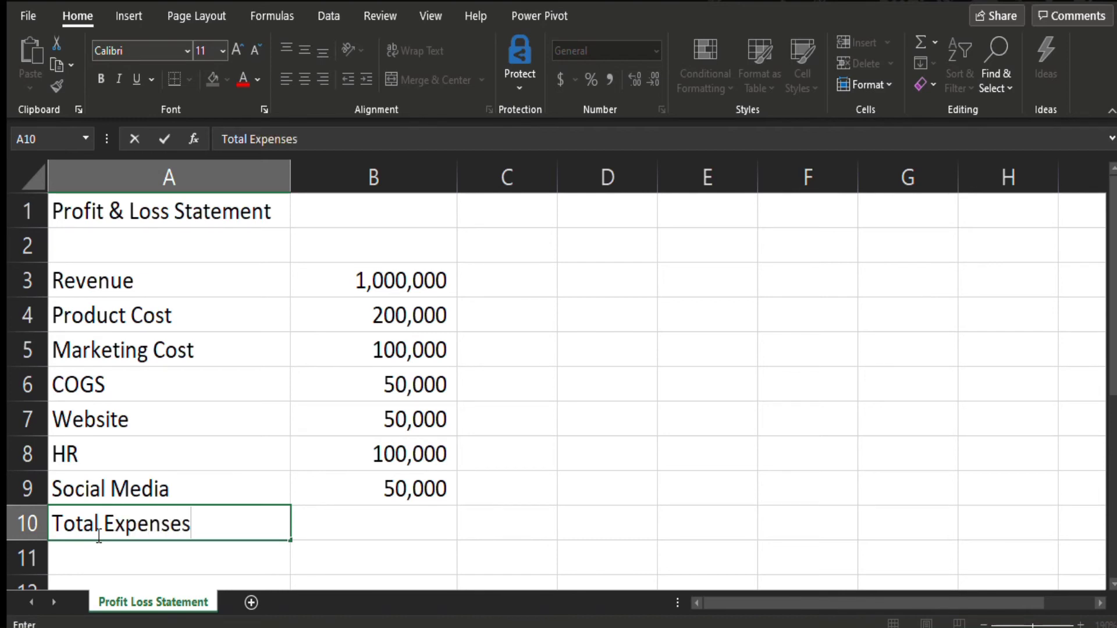
{"action": "key", "text": "Tab"}
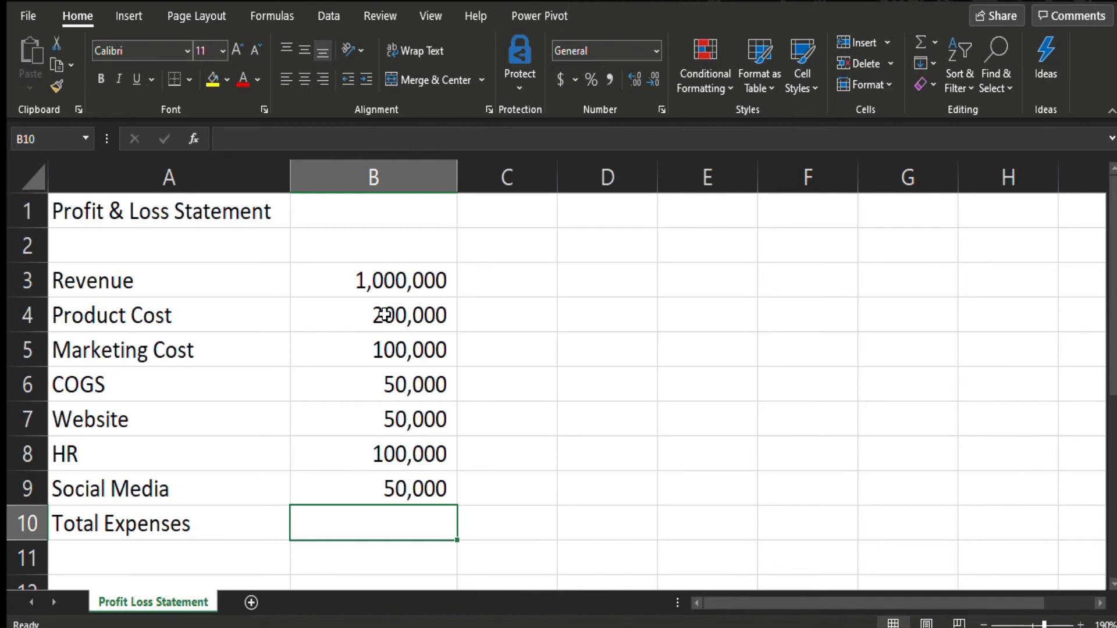
Step: Total the cost amounts in B4:B9 with AutoSum, placing the sum in B10, and check the resulting formula
{"action": "left_click_drag", "start_coordinate": [385, 315], "coordinate": [398, 481]}
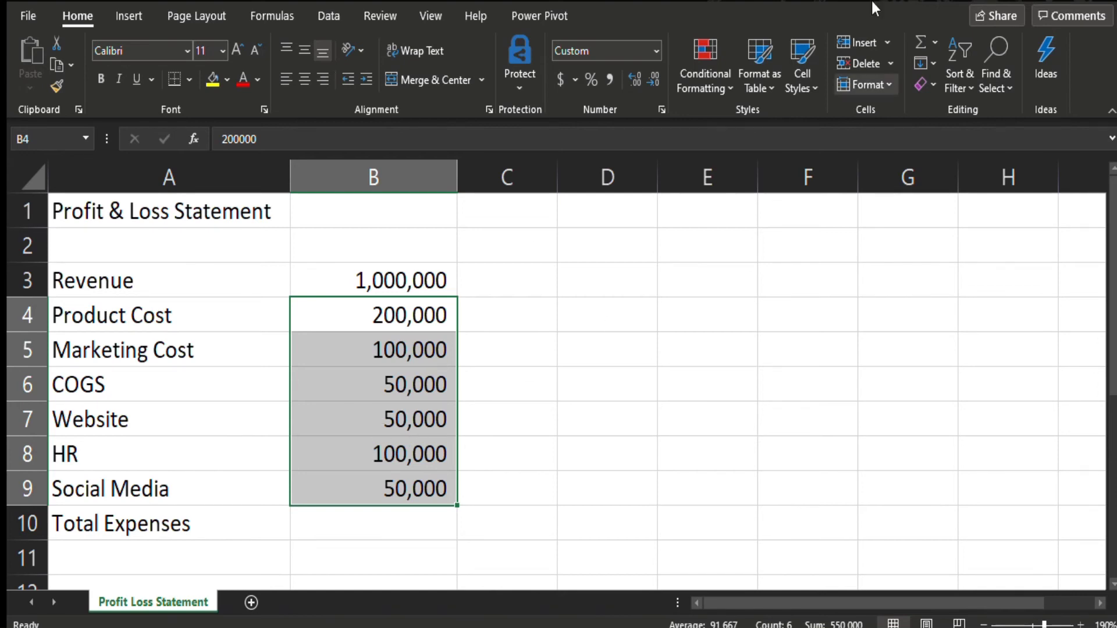
{"action": "left_click", "coordinate": [912, 32]}
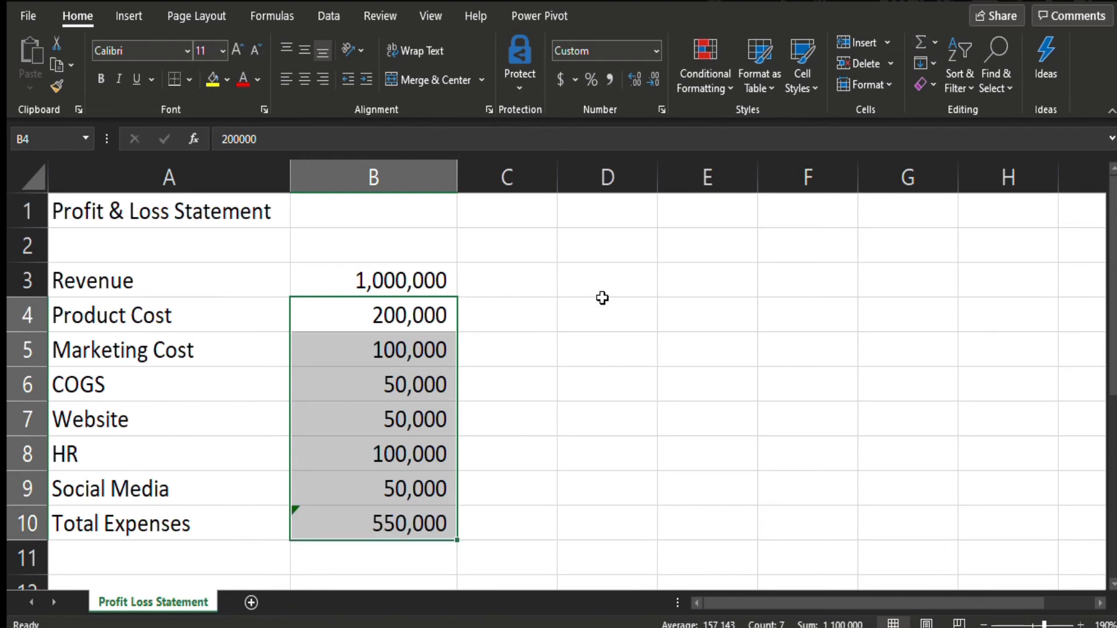
{"action": "left_click", "coordinate": [386, 521]}
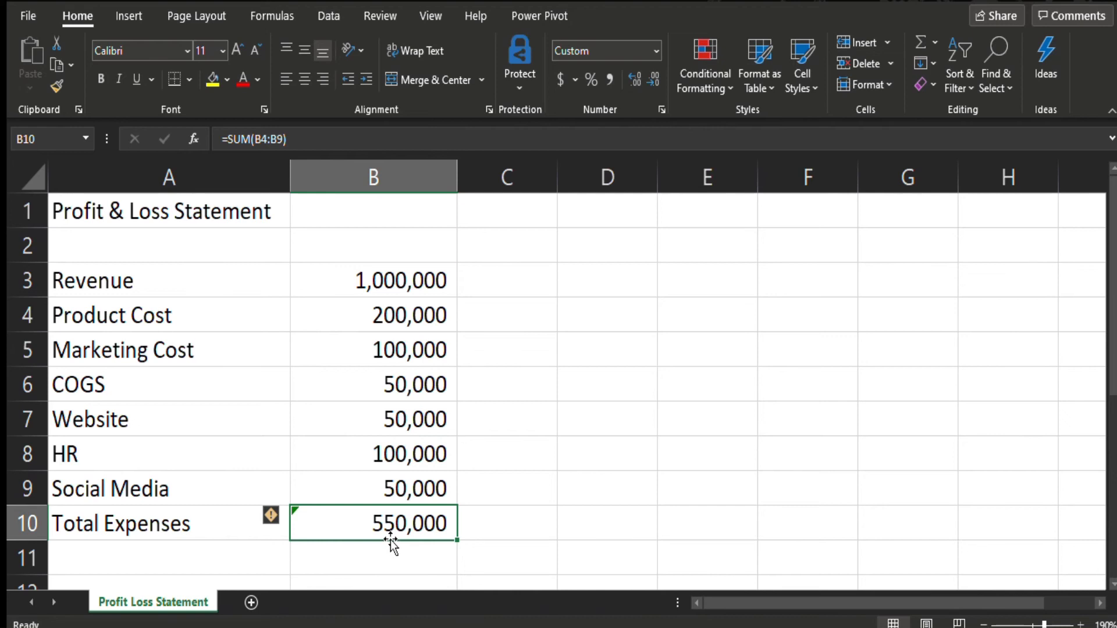
Step: Enter the label Profit in A11, directly below Total Expenses
{"action": "left_click", "coordinate": [102, 566]}
{"action": "key", "text": "Down"}
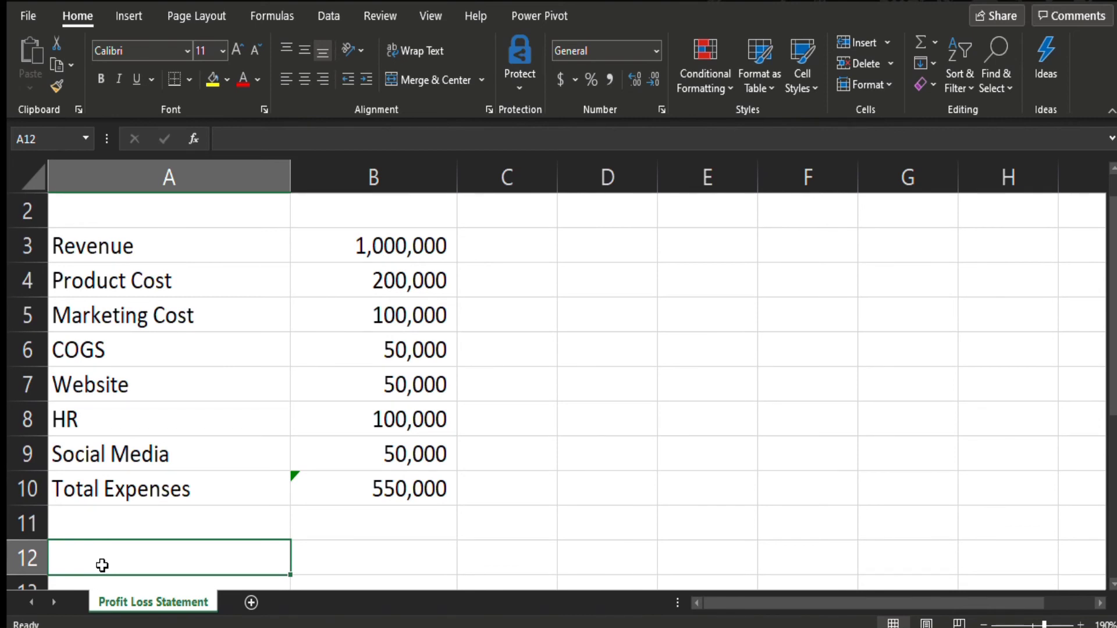
{"action": "key", "text": "Up"}
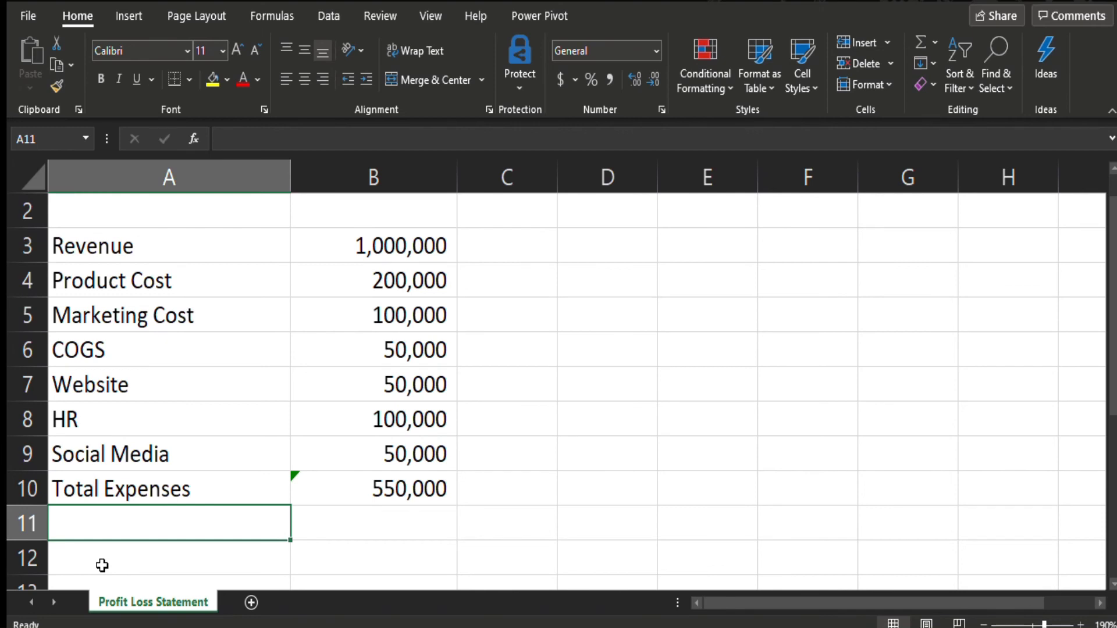
{"action": "type", "text": "Profi"}
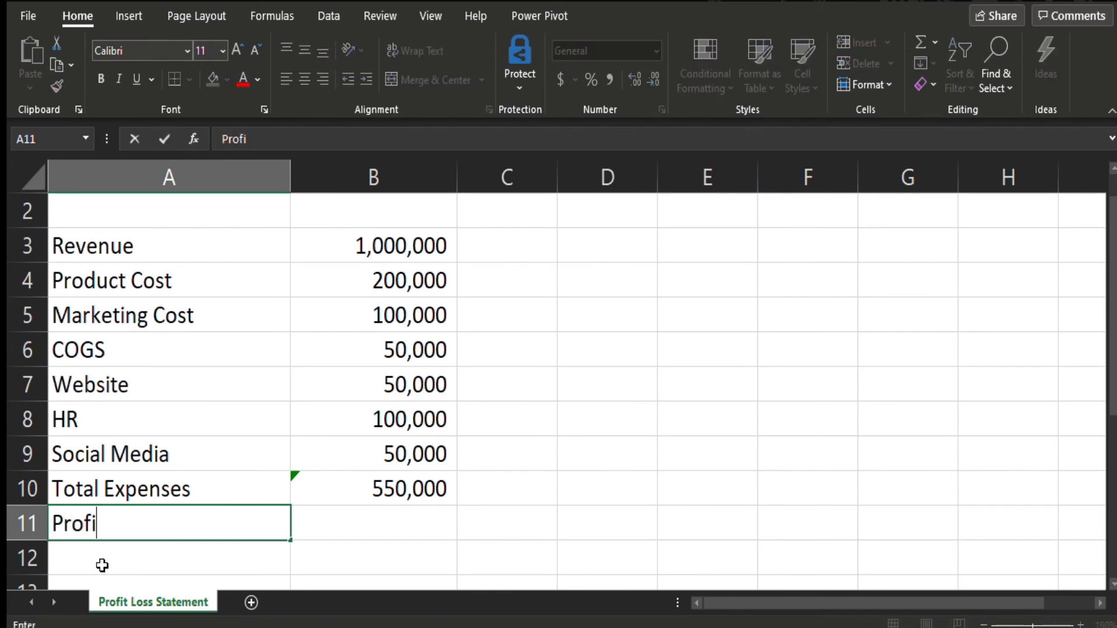
{"action": "type", "text": "t"}
{"action": "key", "text": "Tab"}
Step: Calculate the profit in B11 as revenue minus total expenses with the formula =B3-B10
{"action": "type", "text": "="}
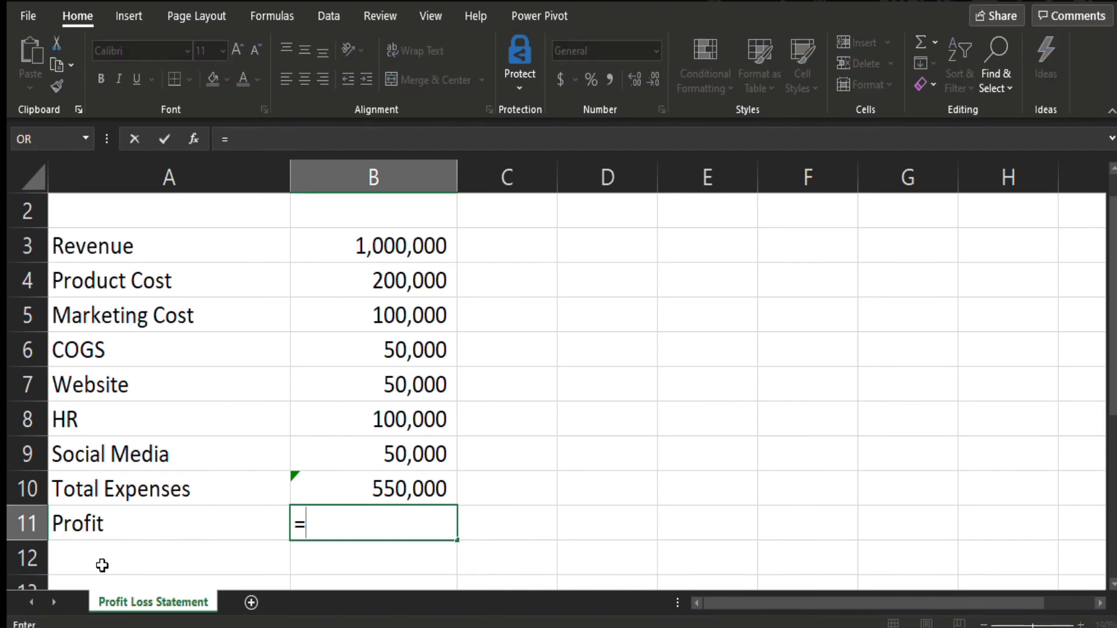
{"action": "key", "text": "Up"}
{"action": "key", "text": "Up"}
{"action": "key", "text": "Up"}
{"action": "key", "text": "Up"}
{"action": "key", "text": "Up"}
{"action": "key", "text": "Up"}
{"action": "key", "text": "Up"}
{"action": "key", "text": "Up"}
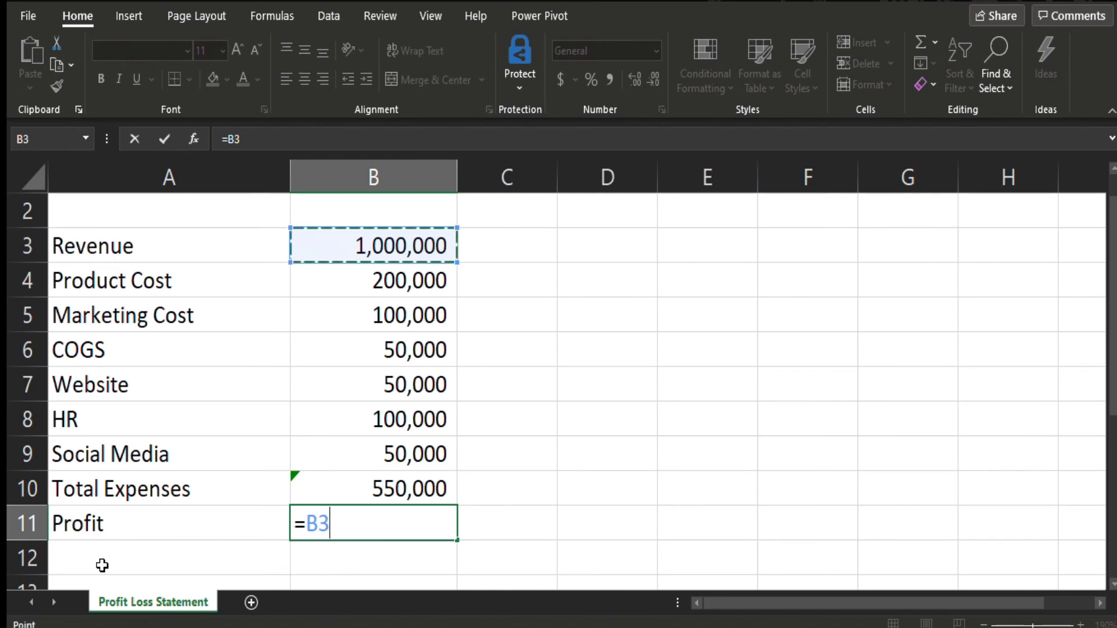
{"action": "type", "text": "-"}
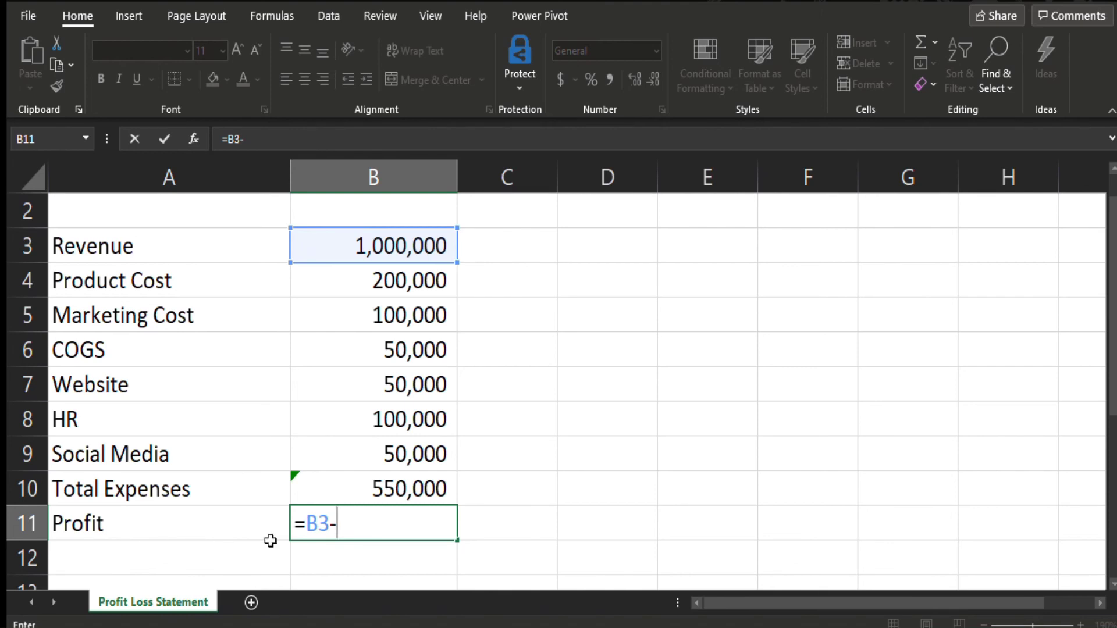
{"action": "left_click", "coordinate": [390, 487]}
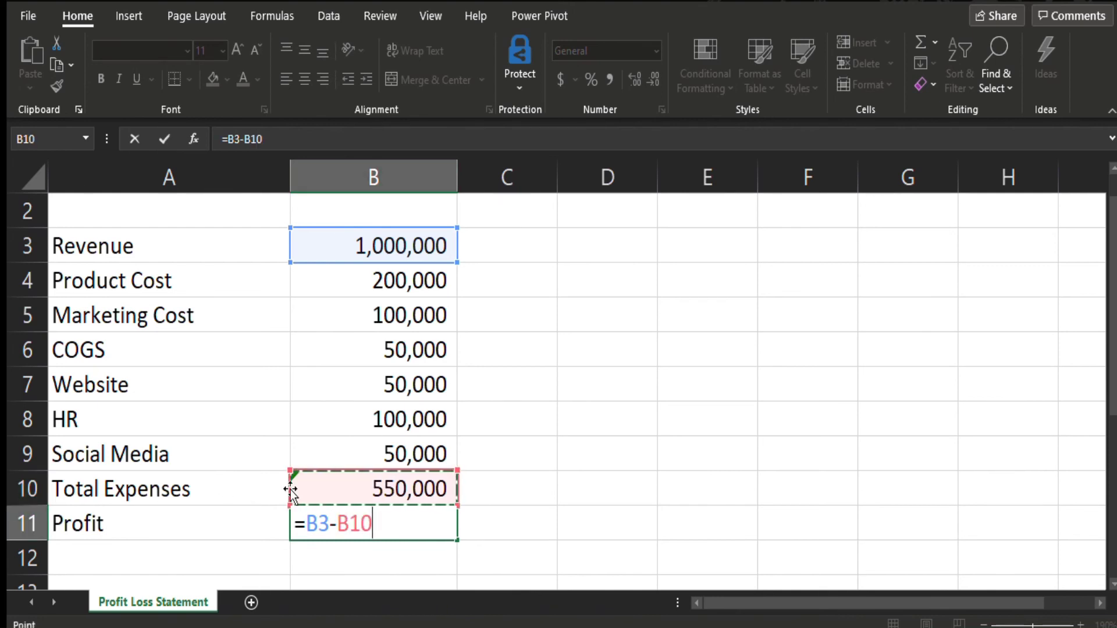
{"action": "key", "text": "Return"}
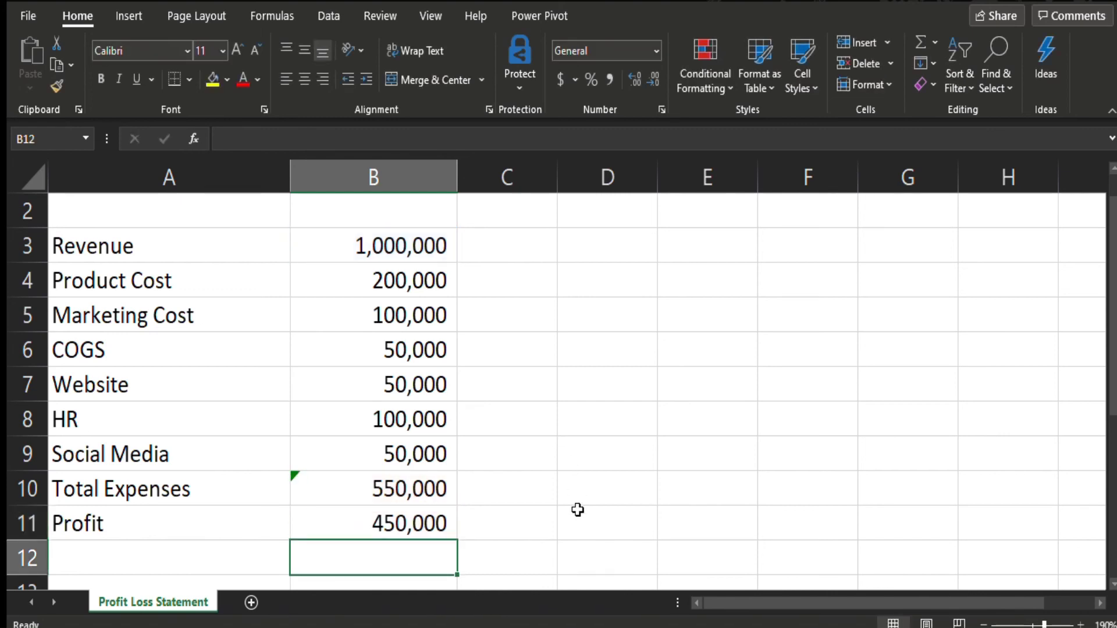
Step: Make the Profit amount in B11 bold and underlined, and deselect it
{"action": "left_click", "coordinate": [421, 525]}
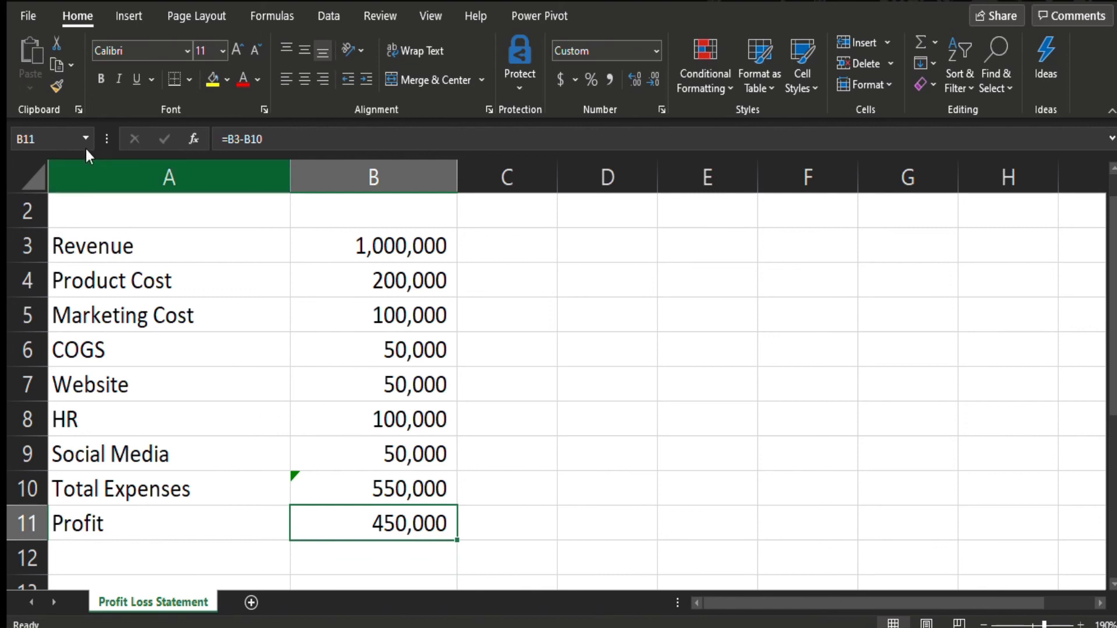
{"action": "left_click", "coordinate": [100, 79]}
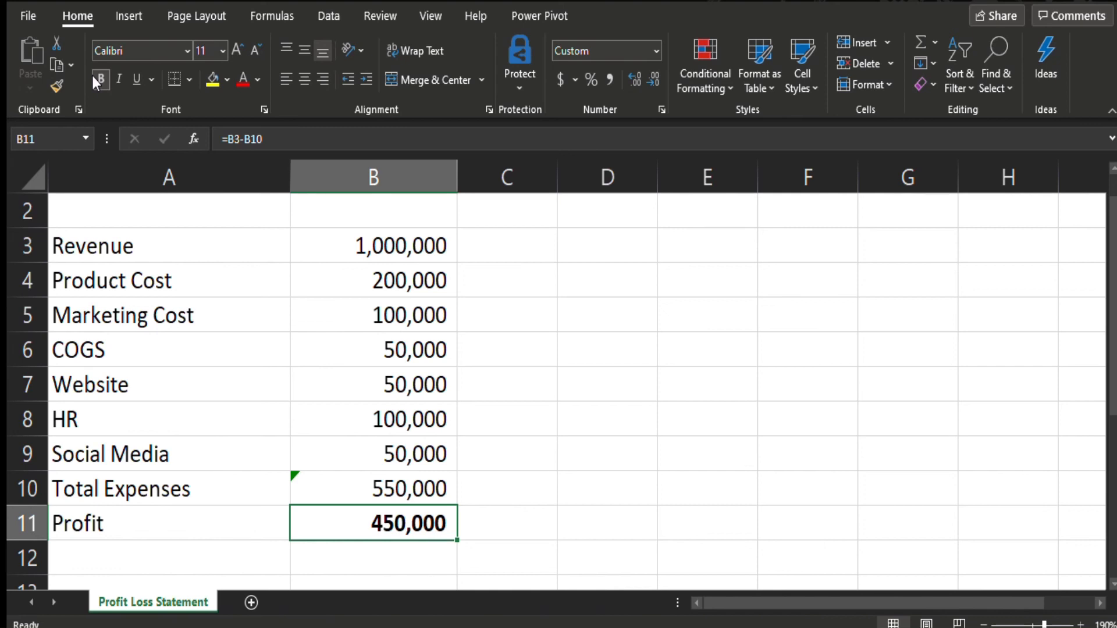
{"action": "left_click", "coordinate": [129, 79]}
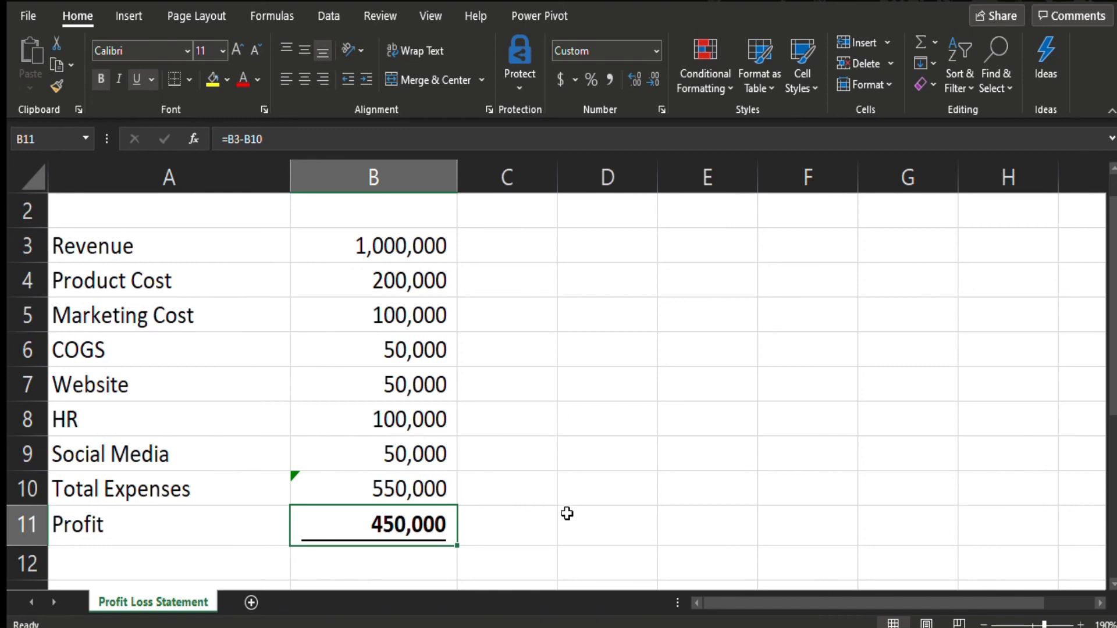
{"action": "left_click", "coordinate": [595, 527]}
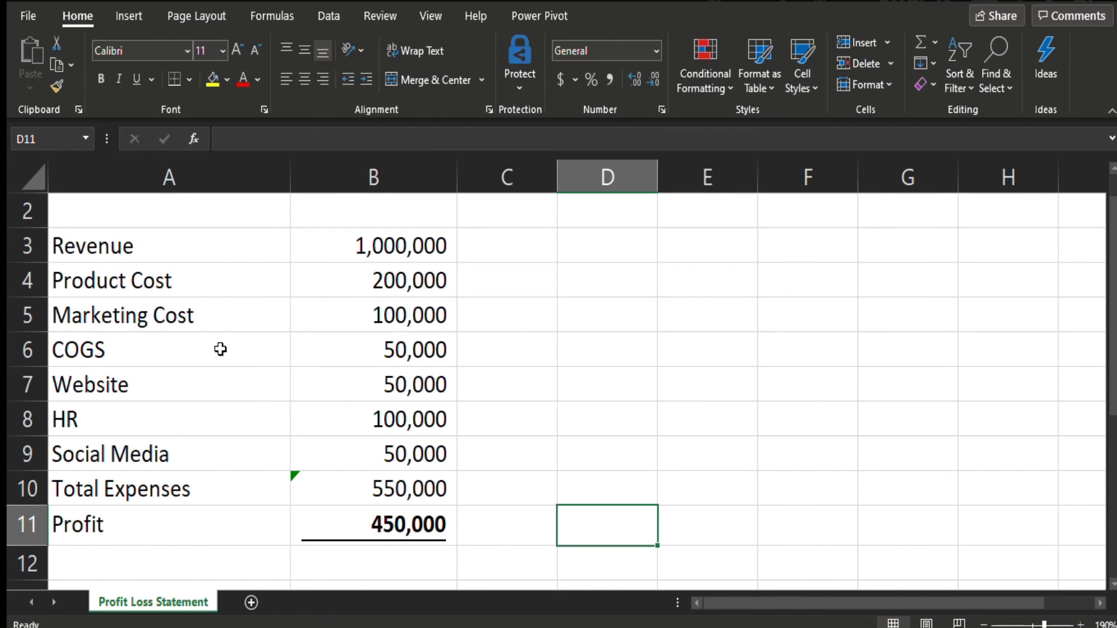
Step: Review the Profit & Loss Statement from its title in row 1 down to the Profit row
{"action": "key", "text": "Up"}
{"action": "key", "text": "Up"}
{"action": "key", "text": "Up"}
{"action": "key", "text": "Up"}
{"action": "key", "text": "Up"}
{"action": "key", "text": "Up"}
{"action": "key", "text": "Up"}
{"action": "key", "text": "Up"}
{"action": "key", "text": "Up"}
{"action": "key", "text": "Up"}
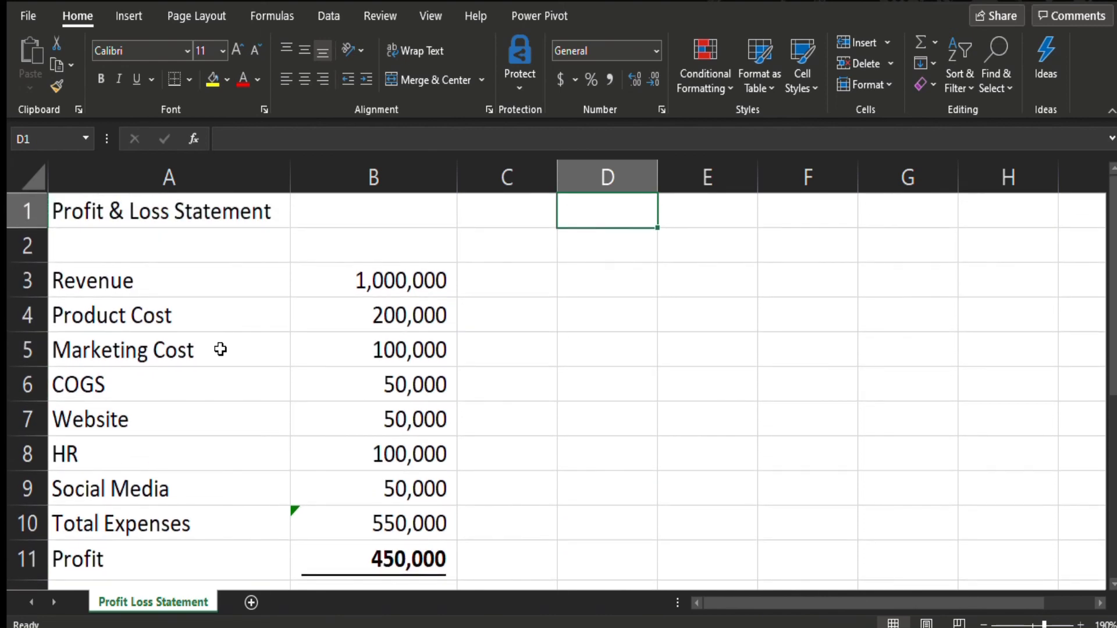
{"action": "key", "text": "Down"}
{"action": "key", "text": "Down"}
{"action": "key", "text": "Down"}
{"action": "key", "text": "Down"}
{"action": "key", "text": "Down"}
{"action": "key", "text": "Down"}
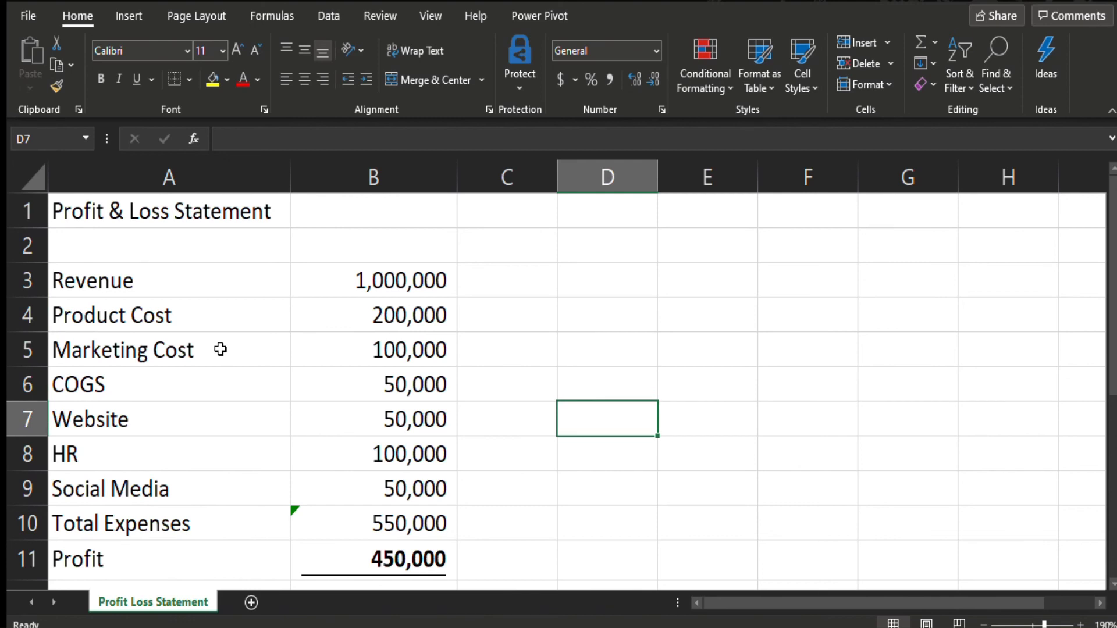
{"action": "key", "text": "Down"}
{"action": "key", "text": "Down"}
{"action": "key", "text": "Down"}
{"action": "key", "text": "Down"}
{"action": "key", "text": "Down"}
{"action": "key", "text": "Down"}
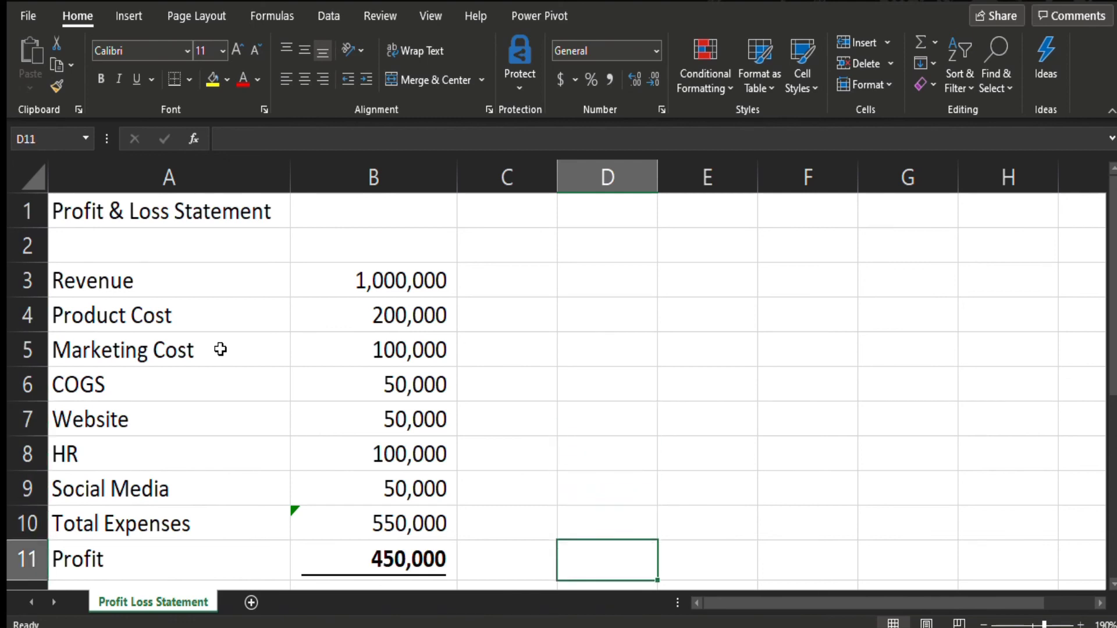